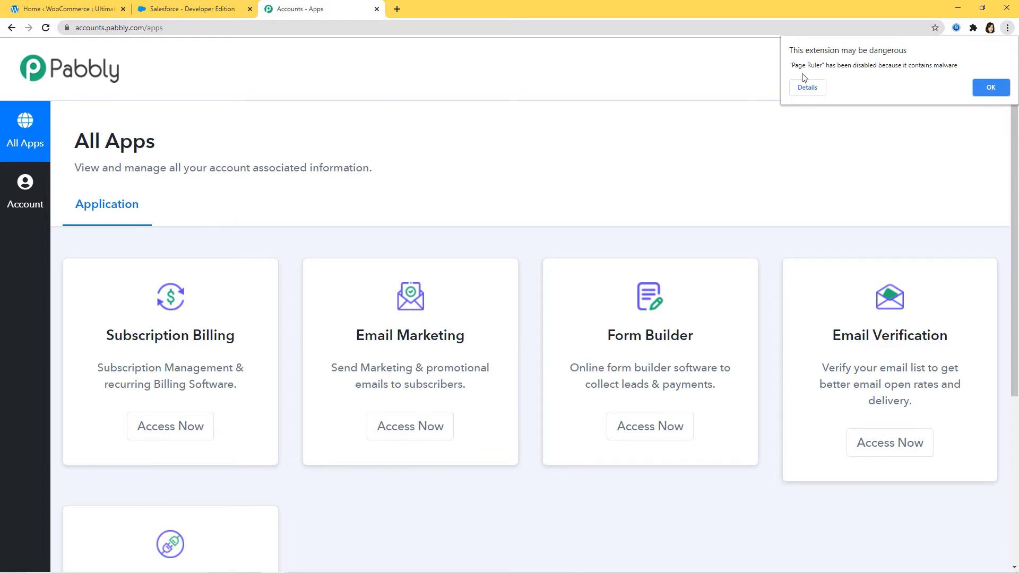
Open Pabbly Connect and create a new workflow named 'Razorpay to Freshdesk'
scroll(750, 149, "down", 2)
scroll(750, 150, "down", 2)
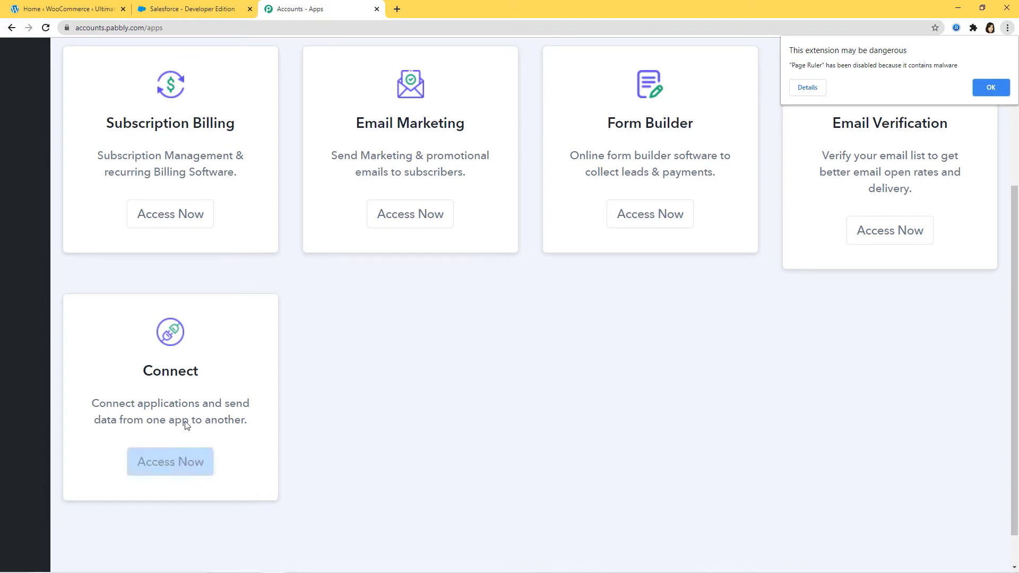
left_click(162, 465)
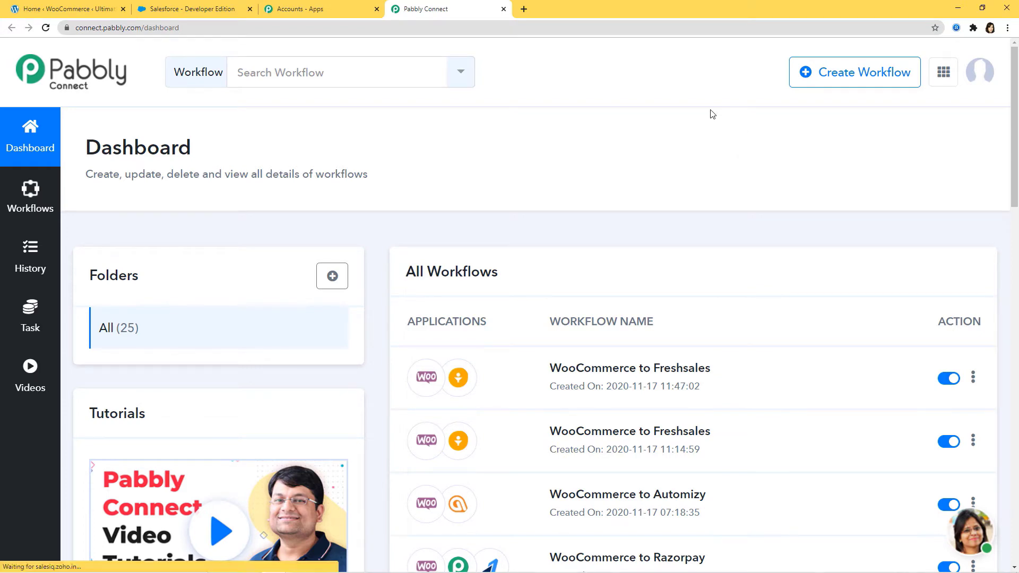
left_click(855, 83)
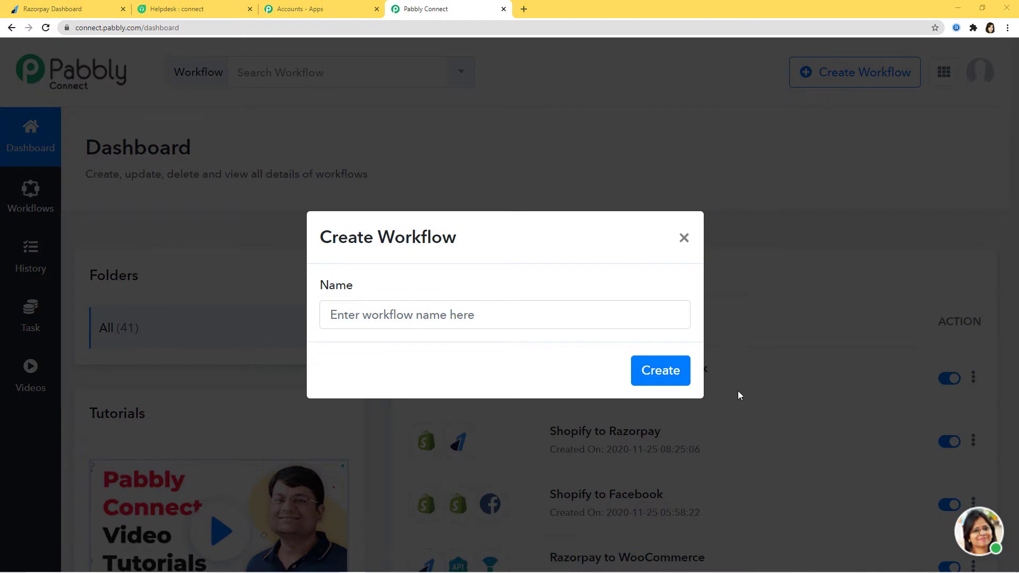
left_click(479, 318)
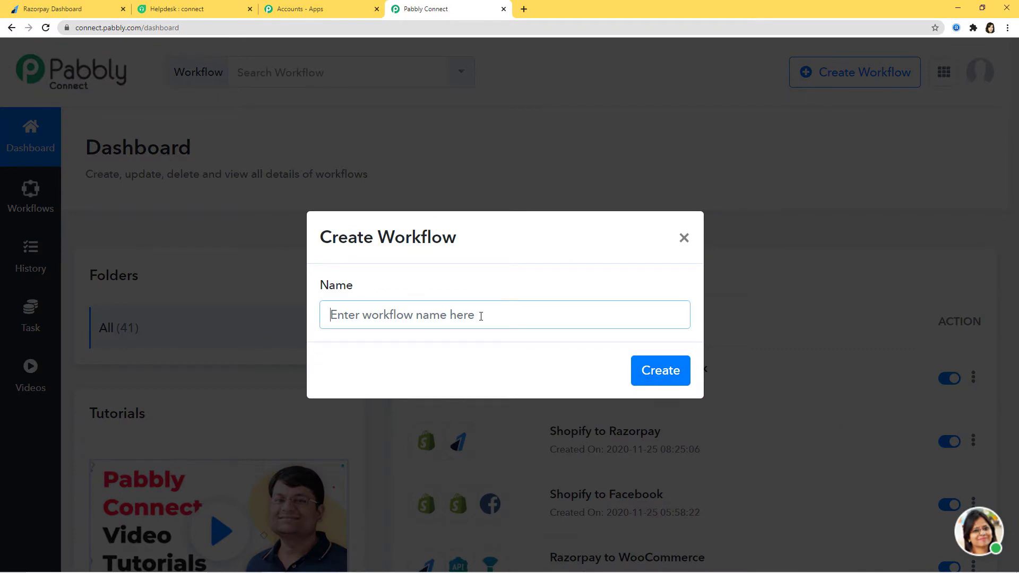
type("Raz")
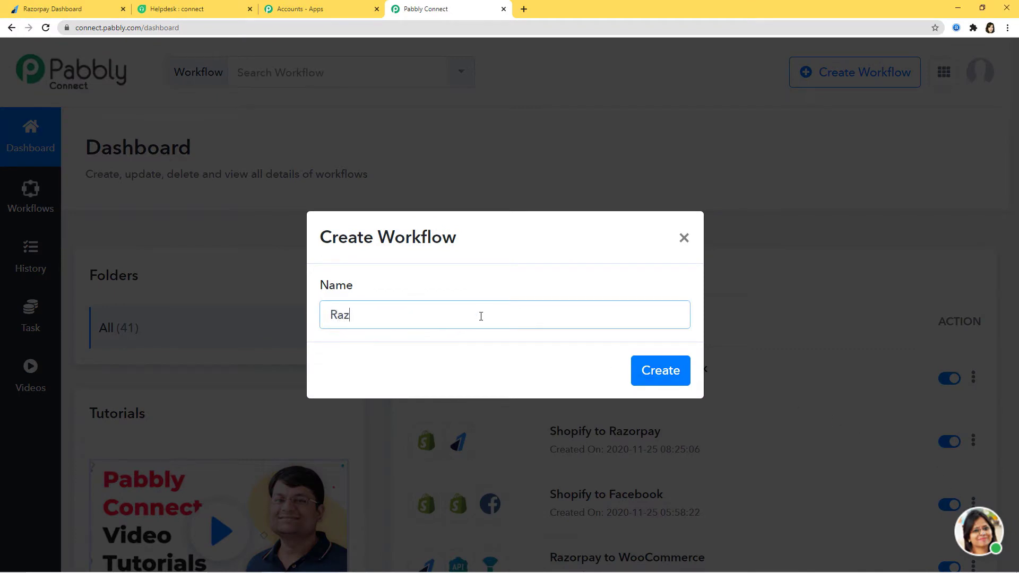
type("orpay to Freshdesk")
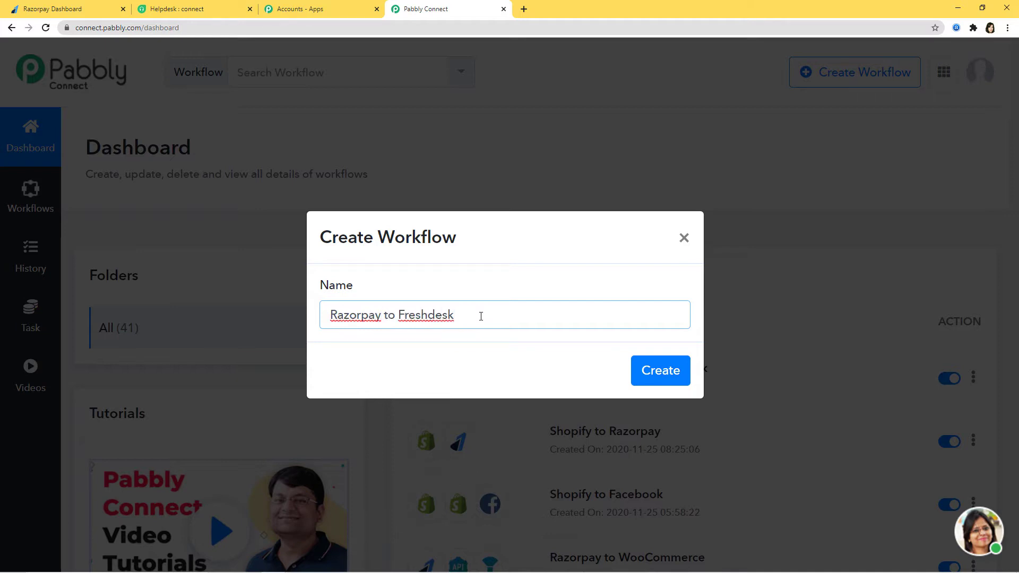
left_click(671, 377)
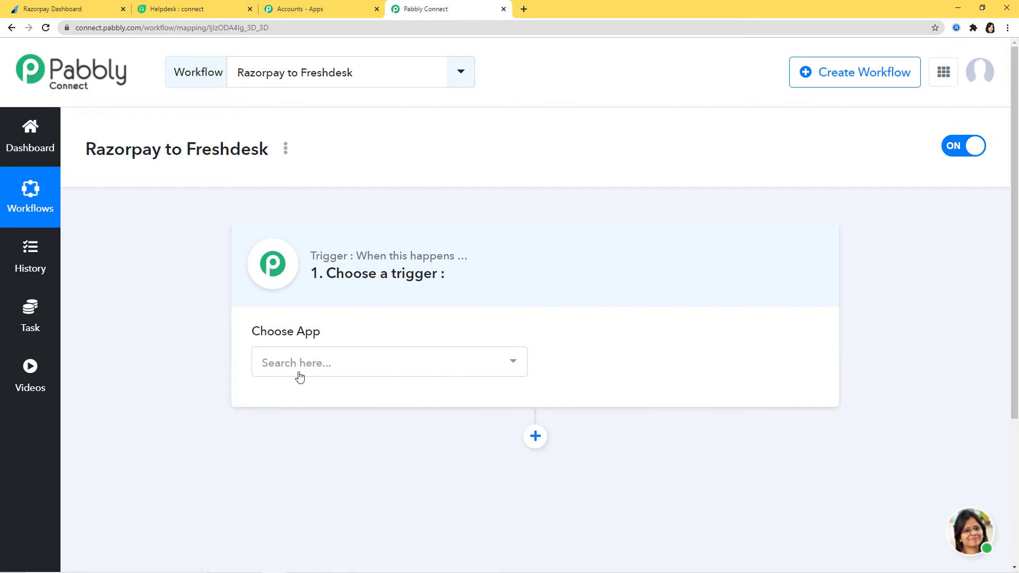
Choose Razorpay (searched as 'razor') as the trigger app with Order Paid as its event
left_click(458, 370)
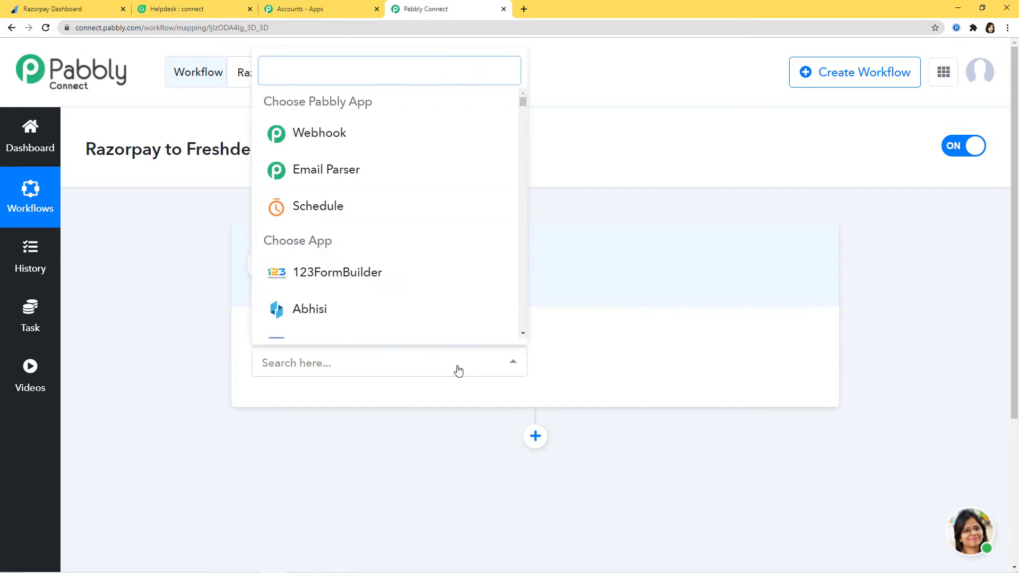
type("razor")
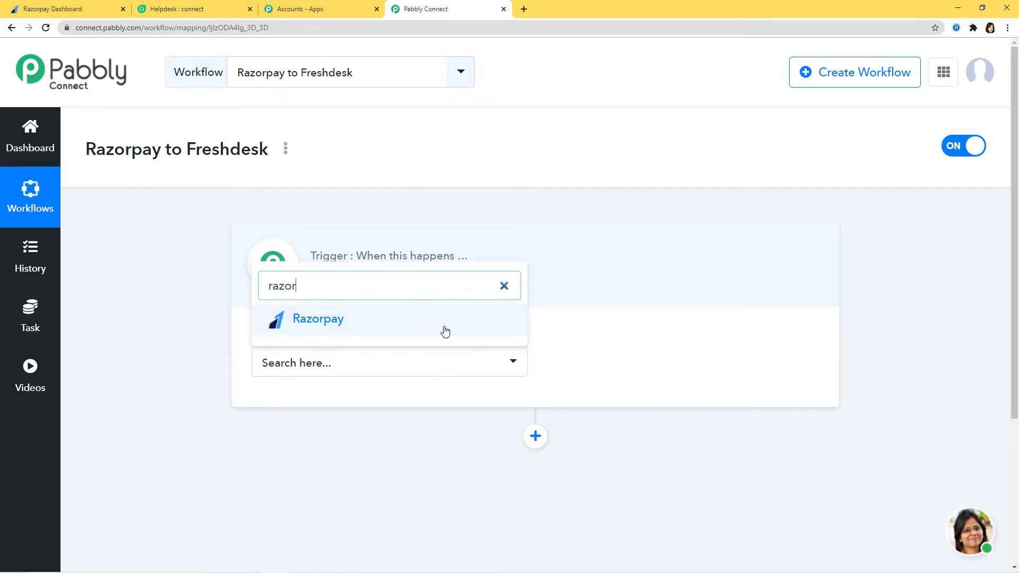
left_click(444, 332)
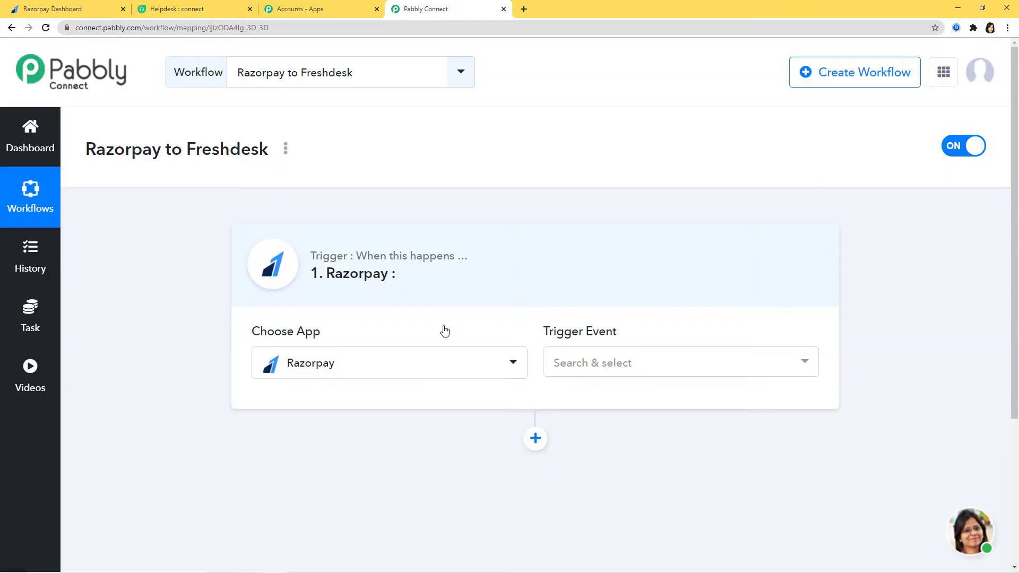
left_click(626, 368)
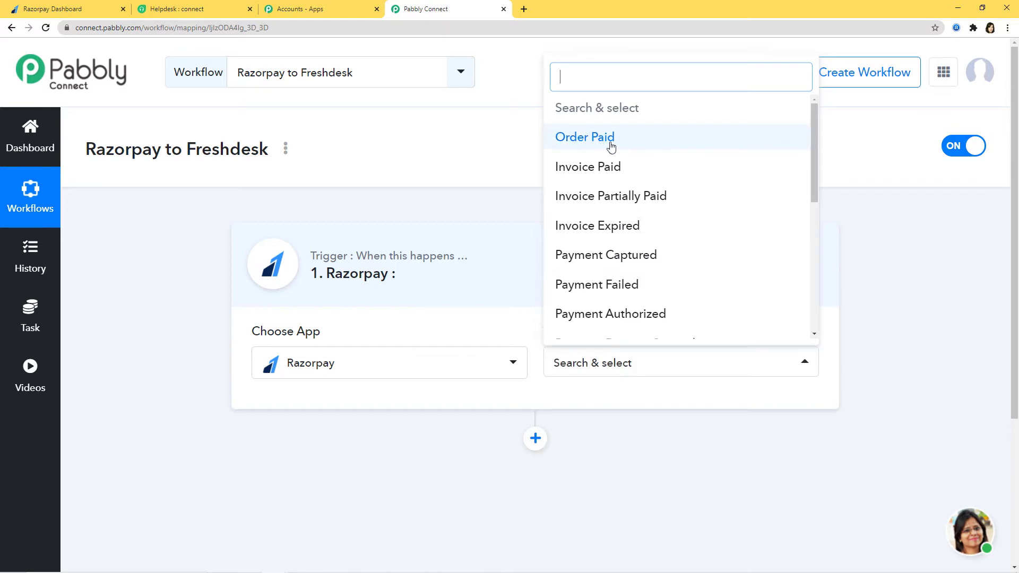
mouse_move(815, 138)
left_mouse_down()
mouse_move(803, 269)
mouse_move(805, 129)
left_mouse_up()
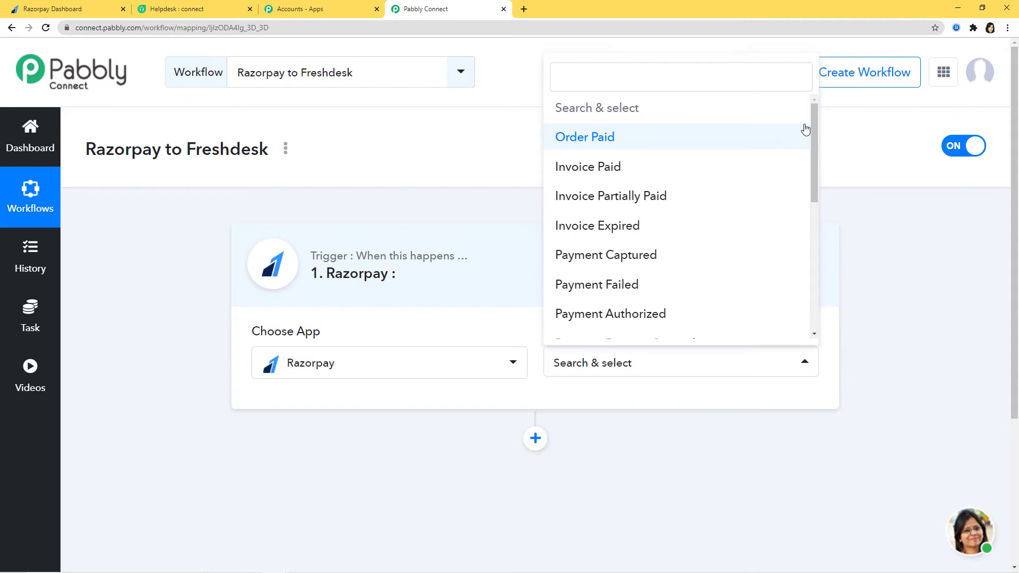
left_click(615, 139)
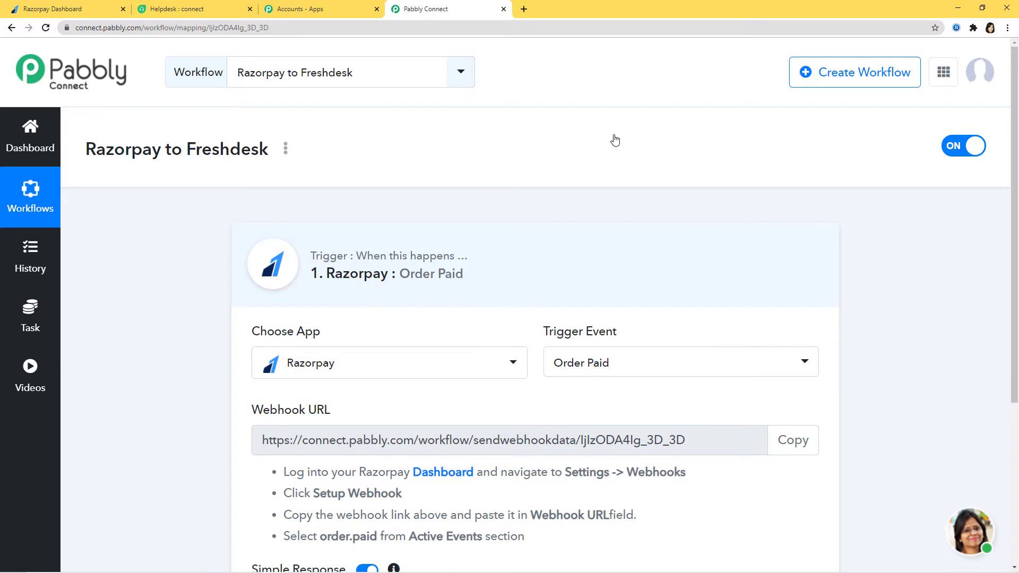
Copy the Order Paid trigger's webhook URL and move to the Razorpay Dashboard tab
scroll(627, 189, "down", 2)
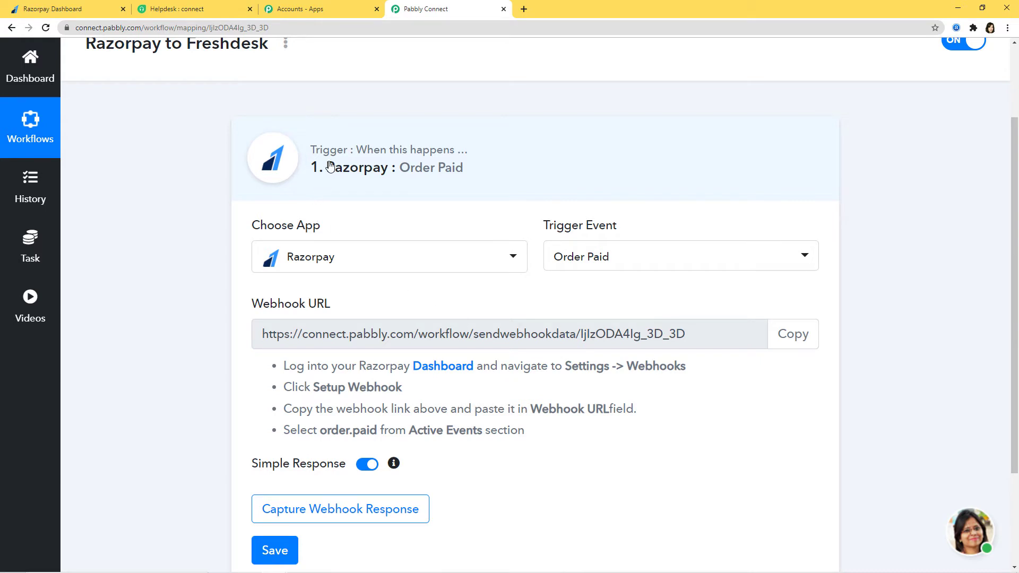
left_click_drag(253, 307, 357, 311)
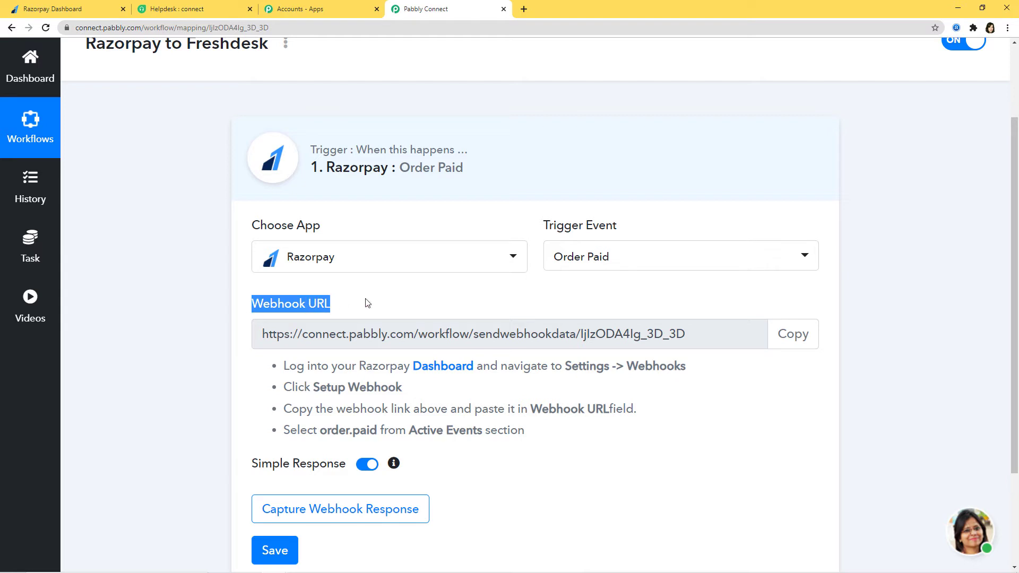
left_click(368, 303)
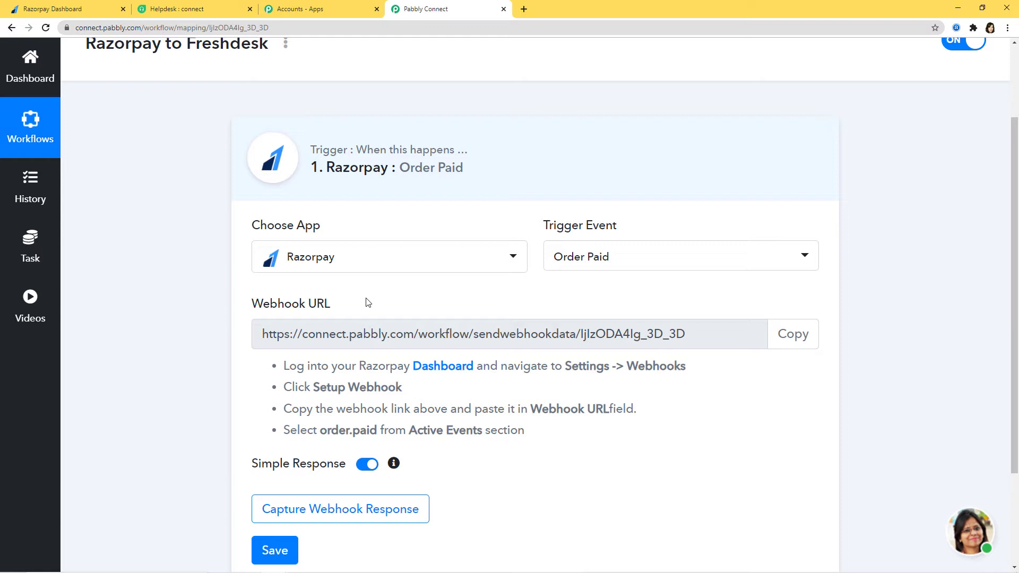
scroll(416, 326, "down", 1)
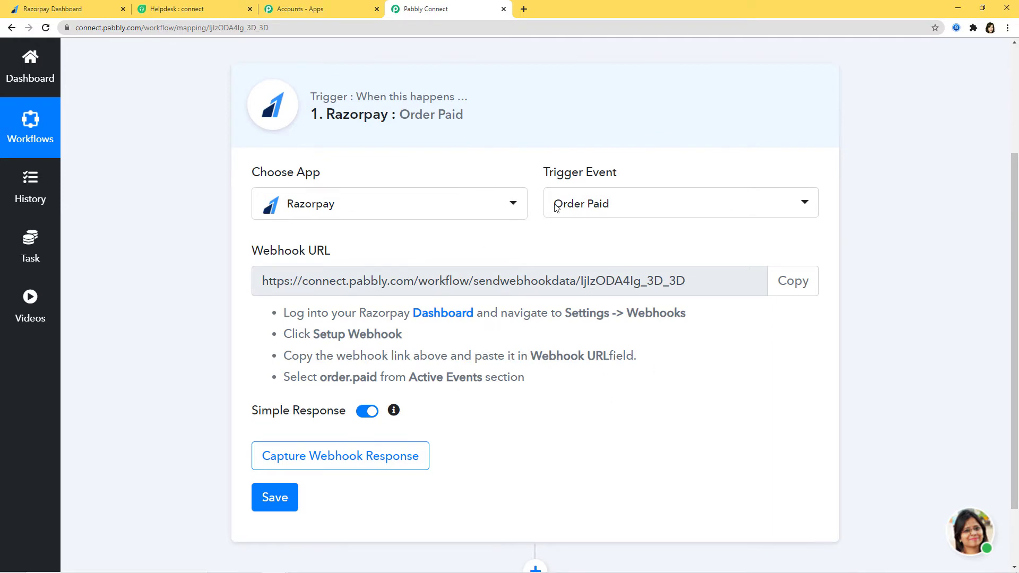
left_click(800, 286)
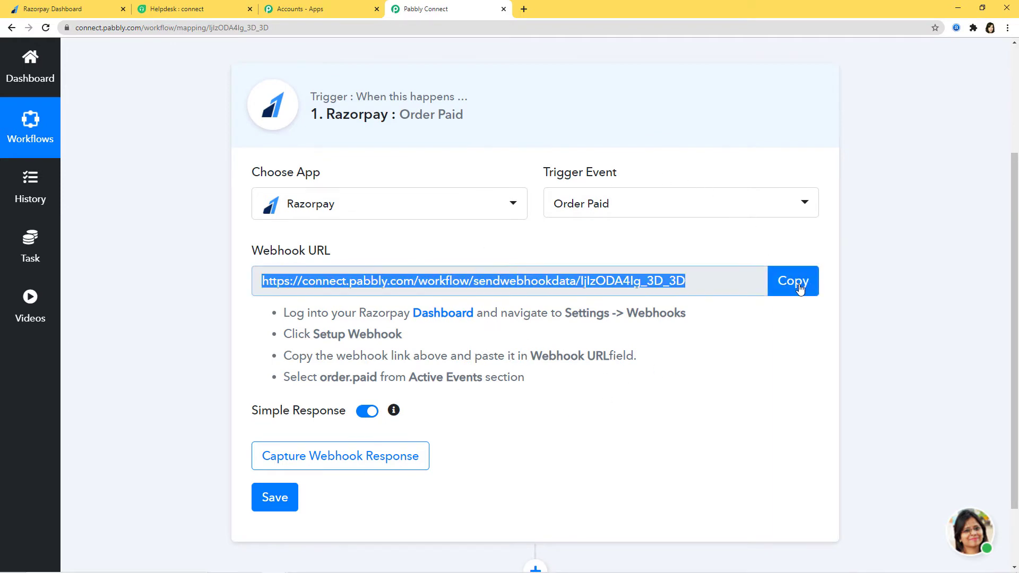
left_click(97, 14)
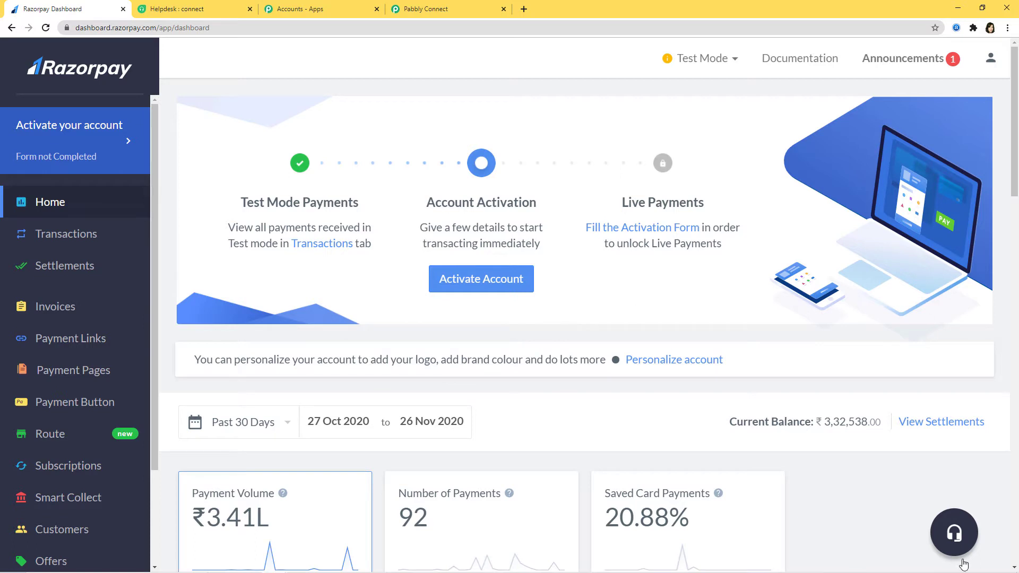
Staying in Test Mode, start adding a new webhook under Razorpay account settings
left_click(734, 61)
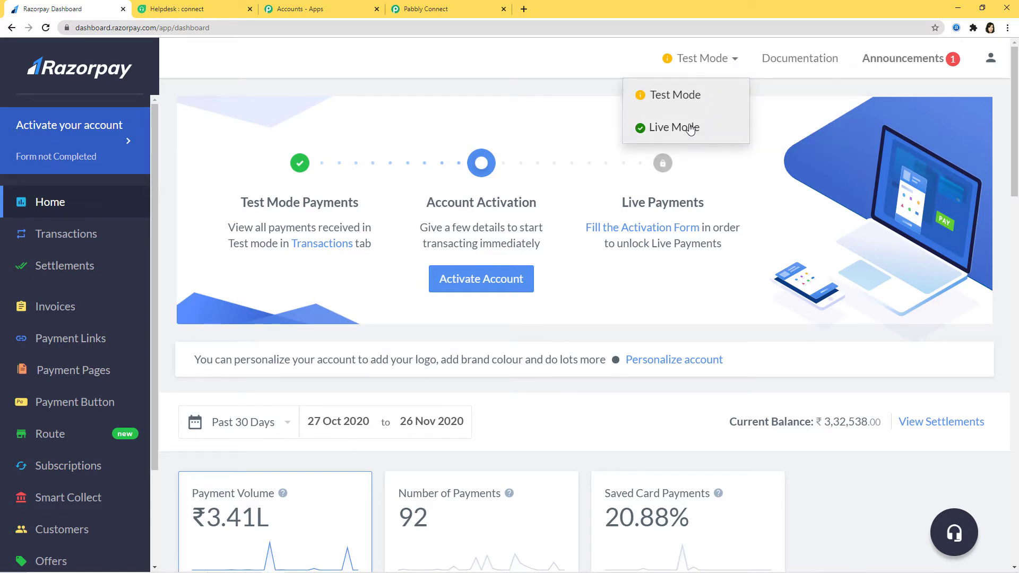
left_click(687, 95)
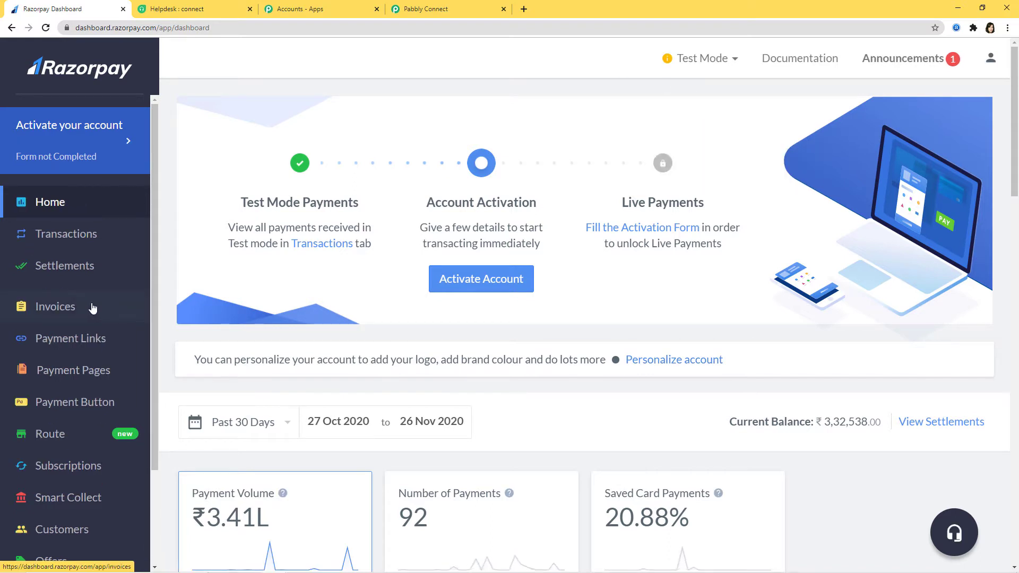
scroll(78, 520, "down", 3)
left_click(59, 545)
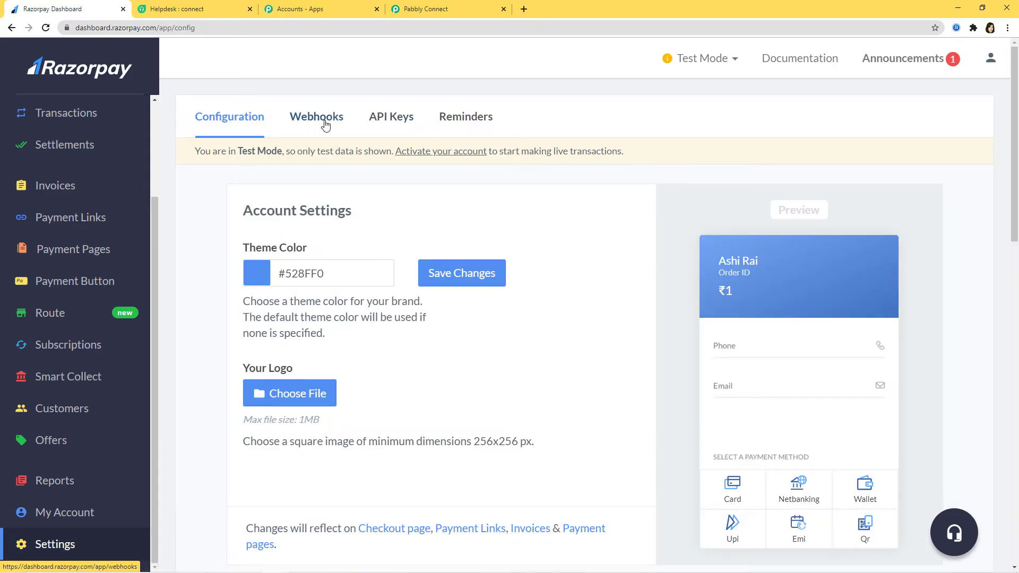
left_click(316, 118)
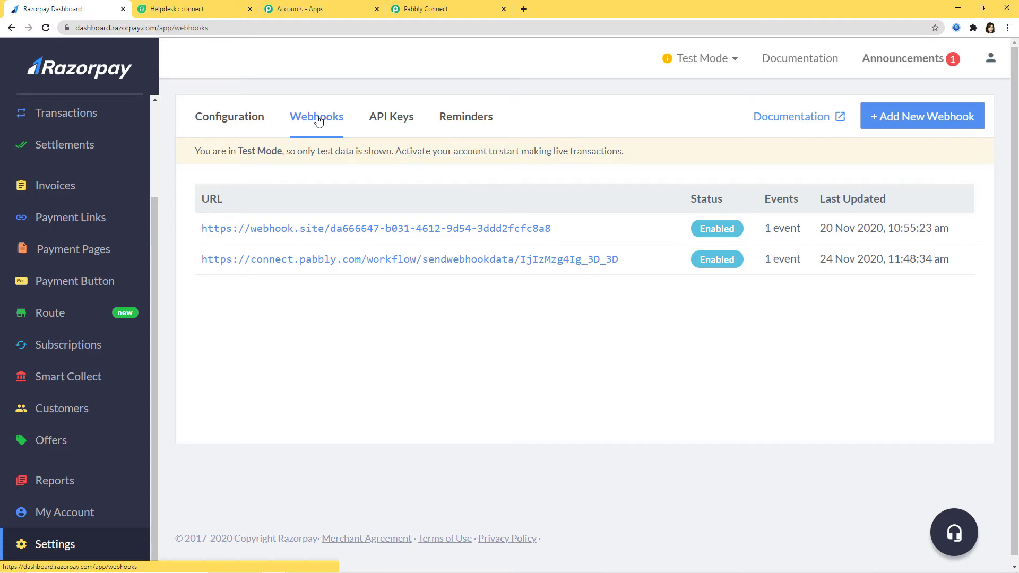
left_click(901, 118)
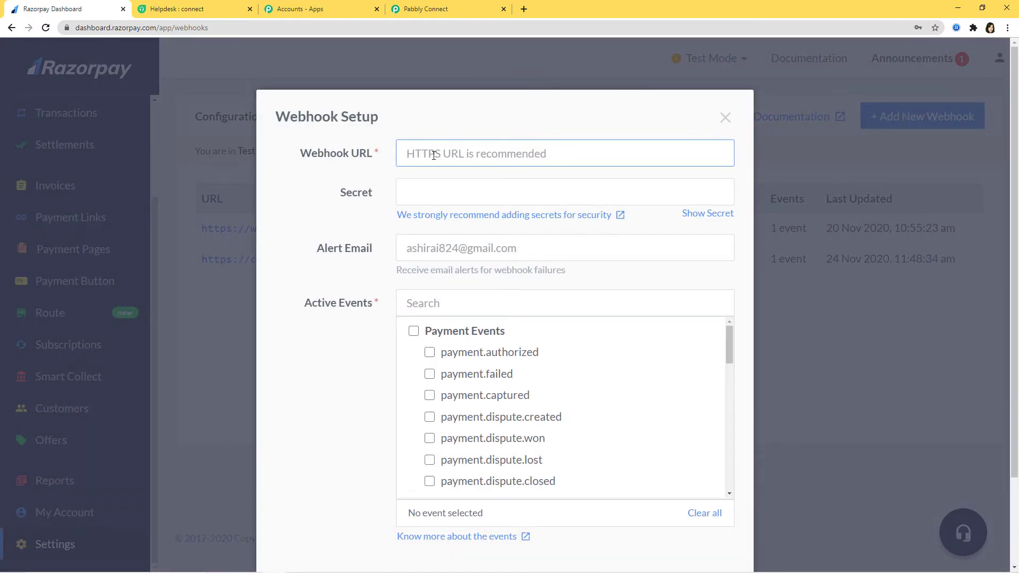
Paste the Pabbly Connect webhook URL into the webhook URL field
left_click(432, 9)
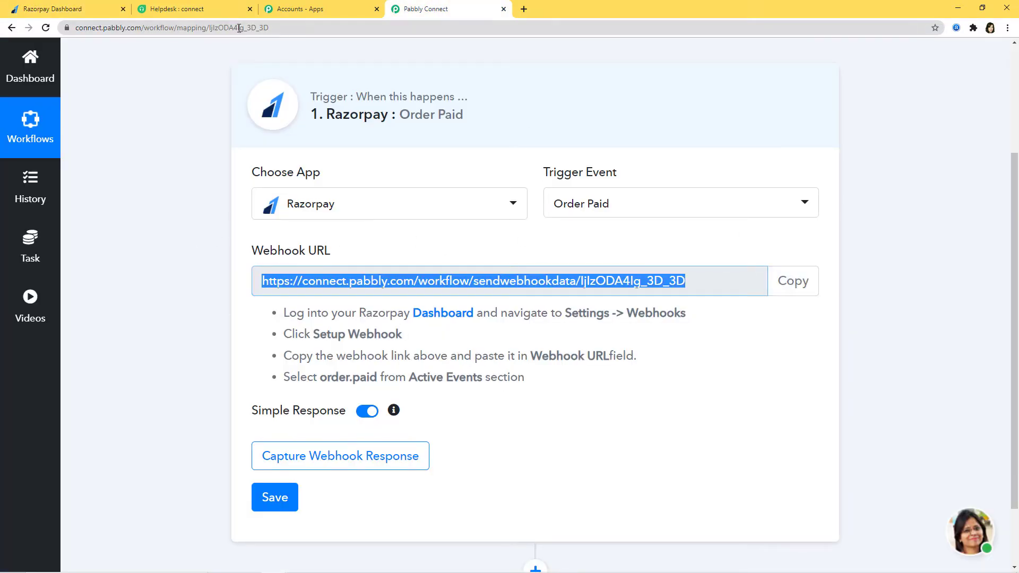
left_click(80, 10)
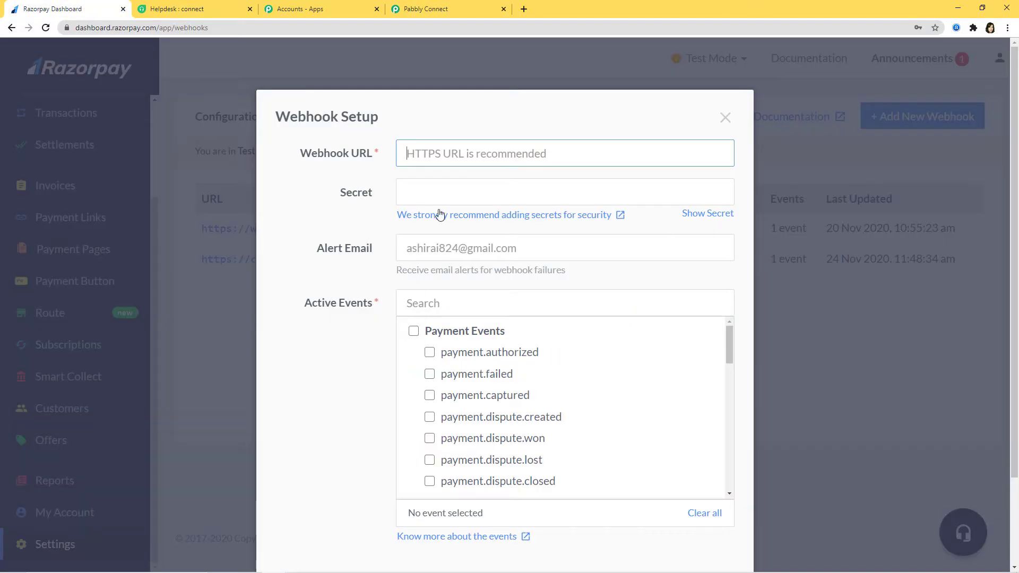
key("ctrl+v")
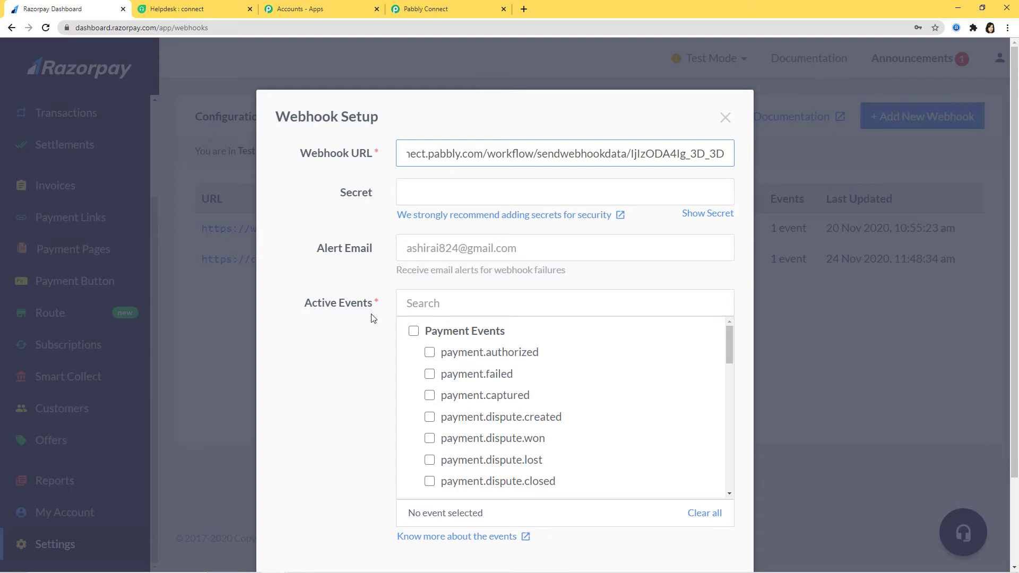
left_click(435, 11)
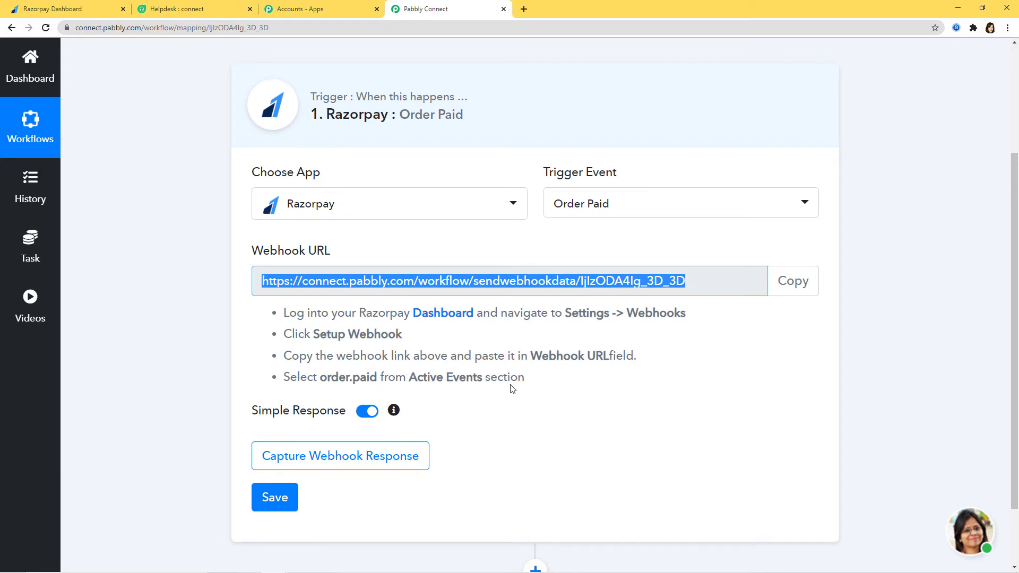
left_click(79, 9)
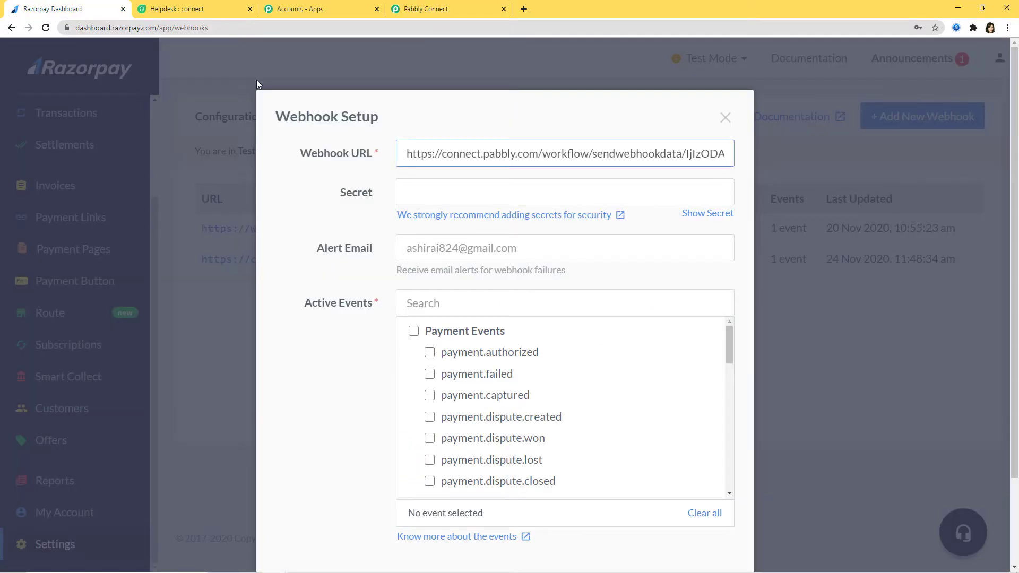
Select order.paid as the active event and create the webhook
left_click(440, 307)
type("ord")
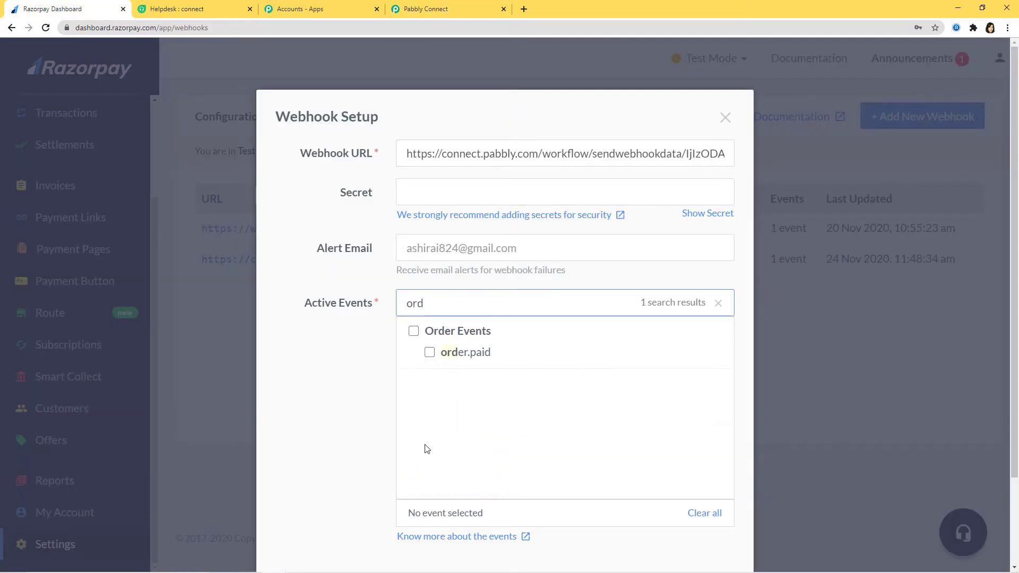
left_click(429, 353)
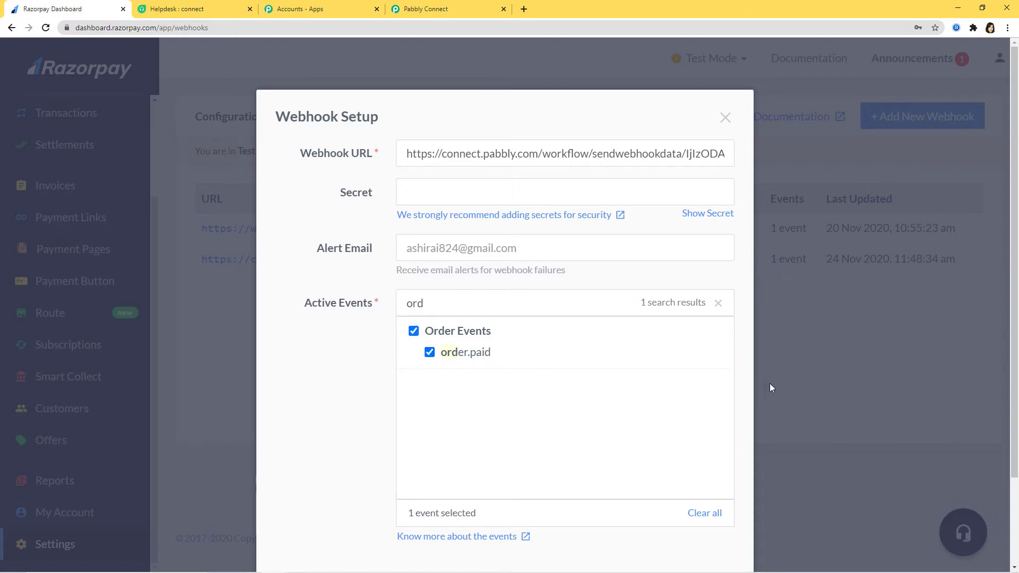
scroll(693, 418, "down", 2)
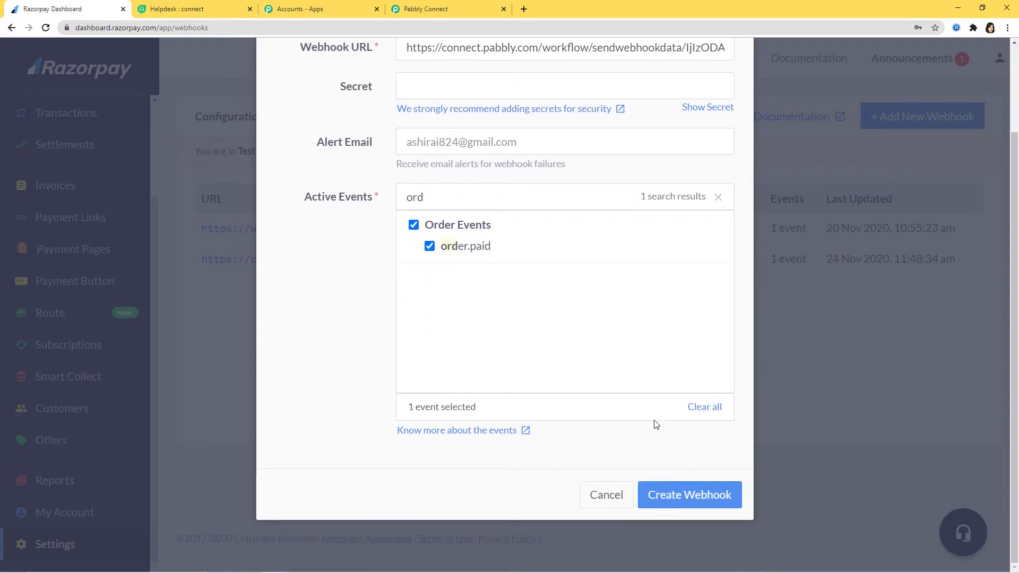
left_click(687, 500)
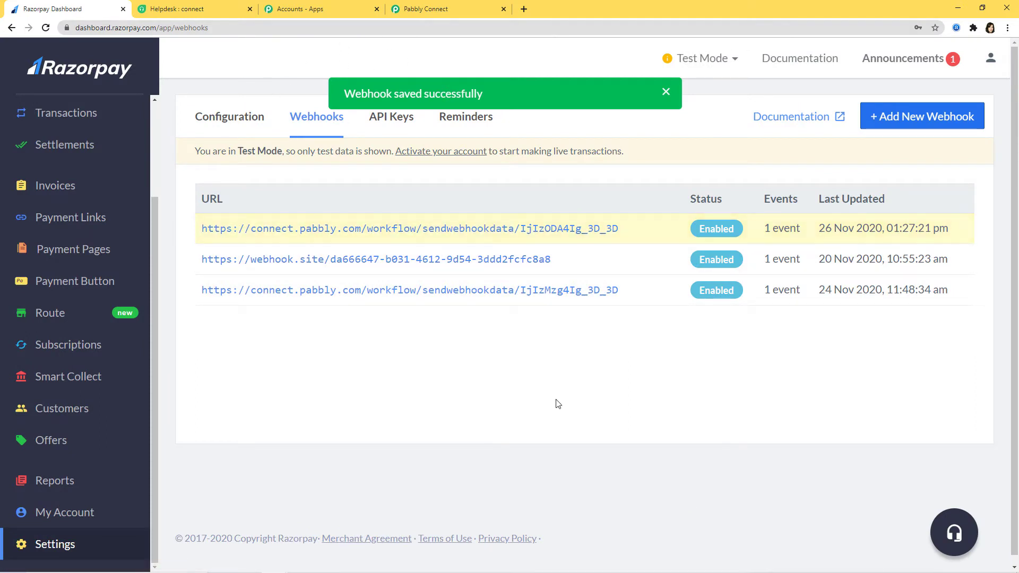
Start capturing the webhook response in Pabbly Connect, then open Razorpay's Payment Pages
left_click(438, 15)
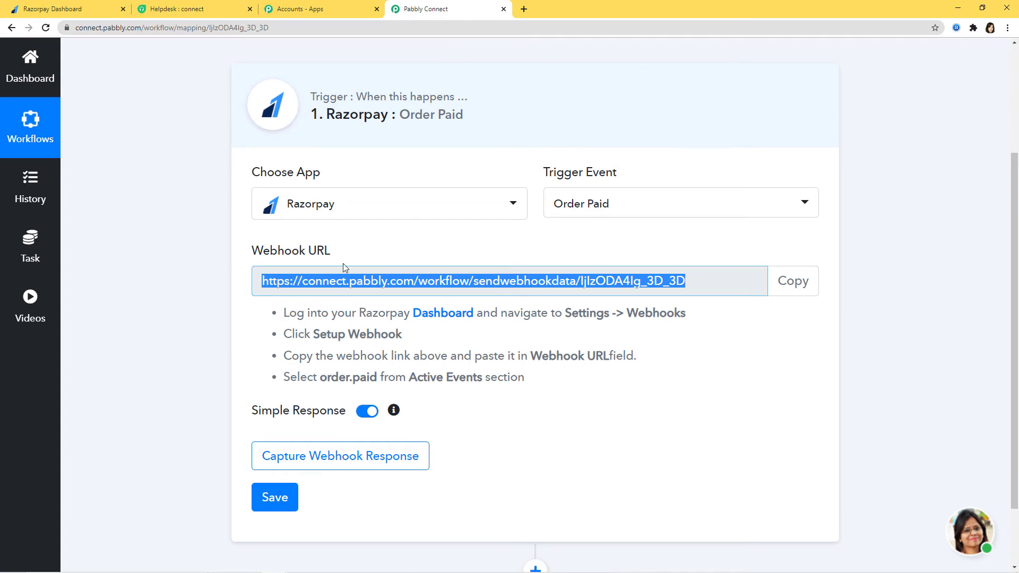
left_click(322, 455)
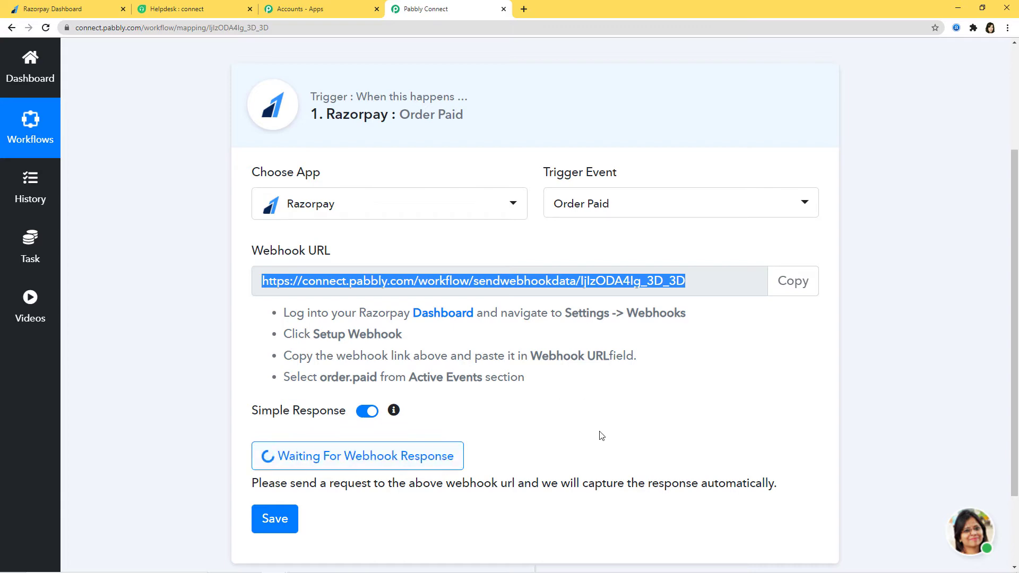
left_click(53, 10)
scroll(42, 355, "up", 2)
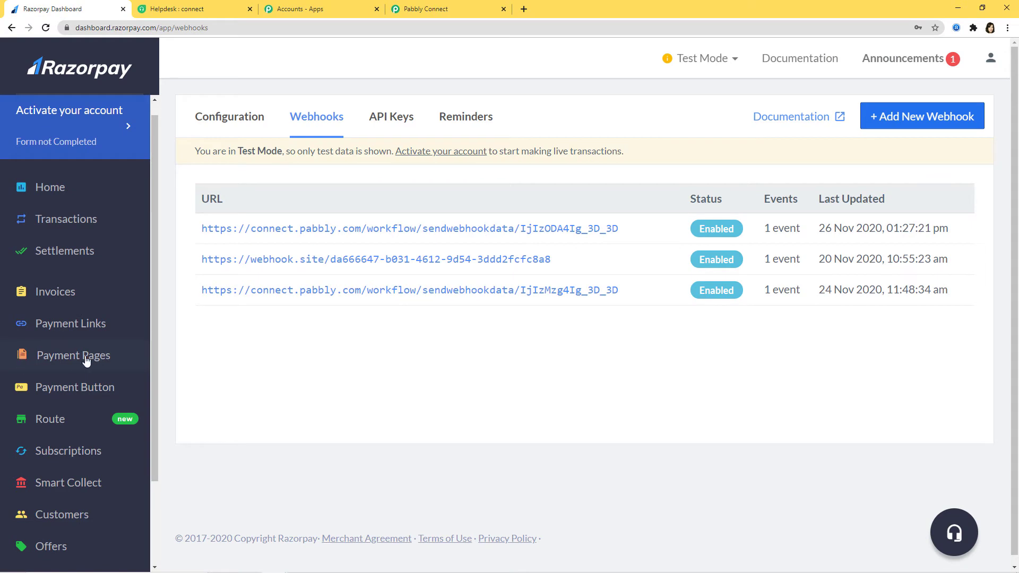
left_click(69, 360)
Copy the Online Courses payment page URL and open a new blank browser tab
scroll(370, 336, "down", 2)
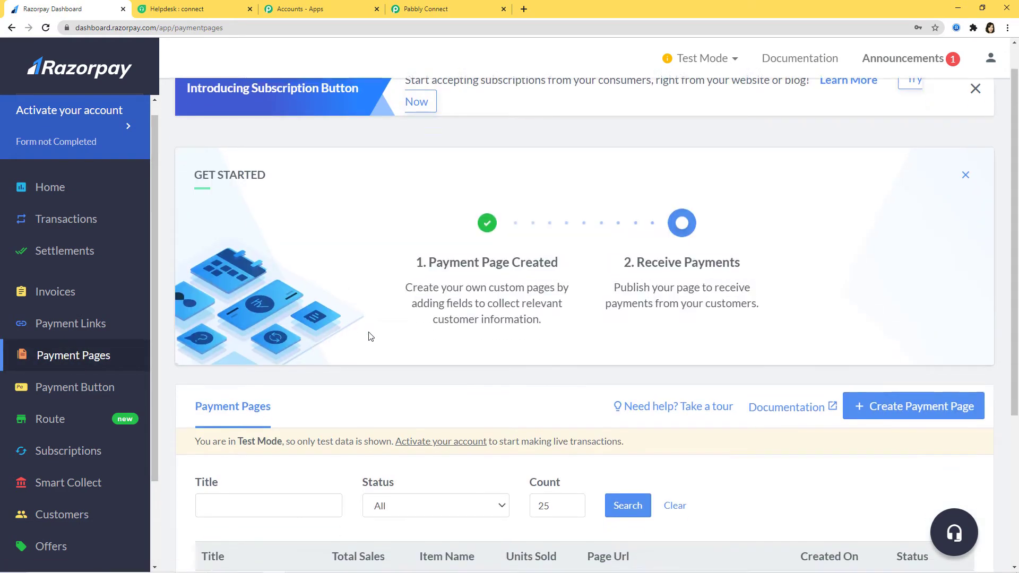
scroll(370, 336, "down", 1)
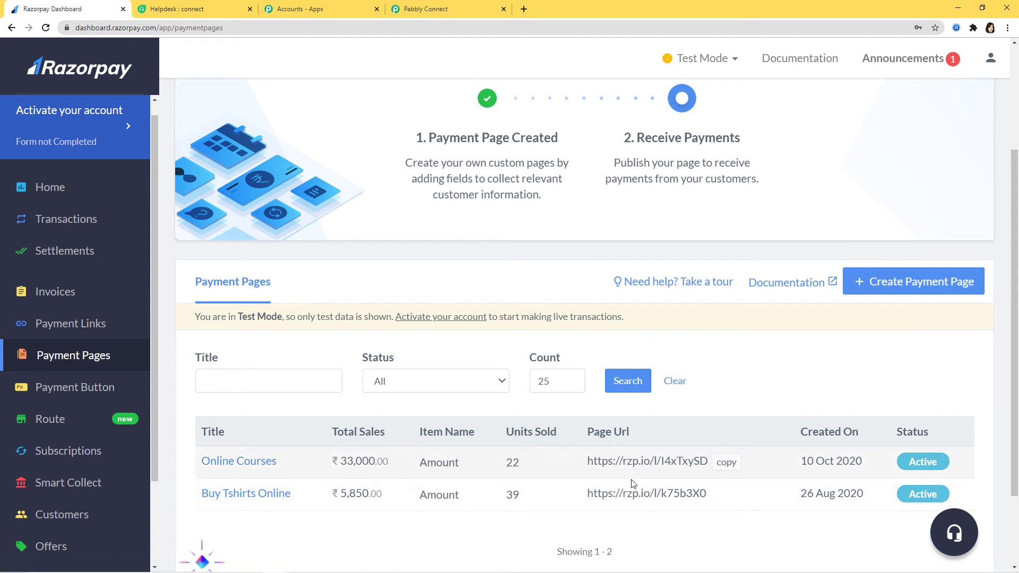
left_click(726, 462)
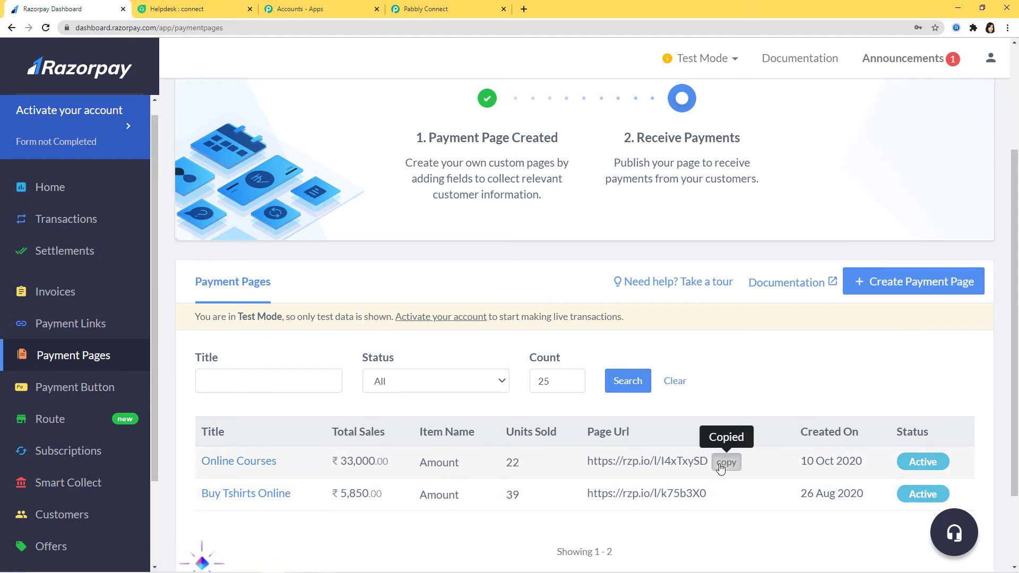
left_click(523, 9)
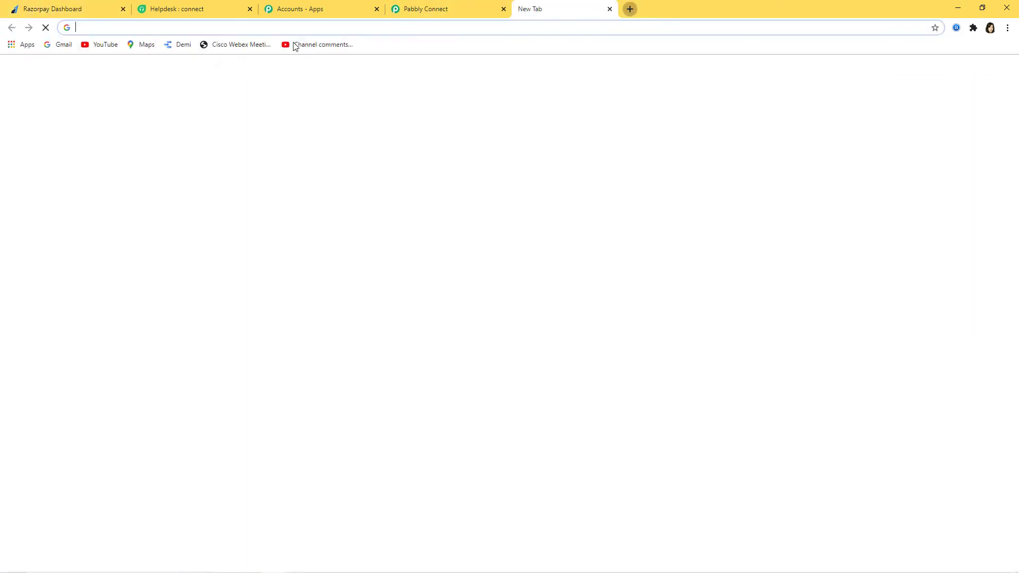
Load the Online Courses payment page from the copied link
key("ctrl+v")
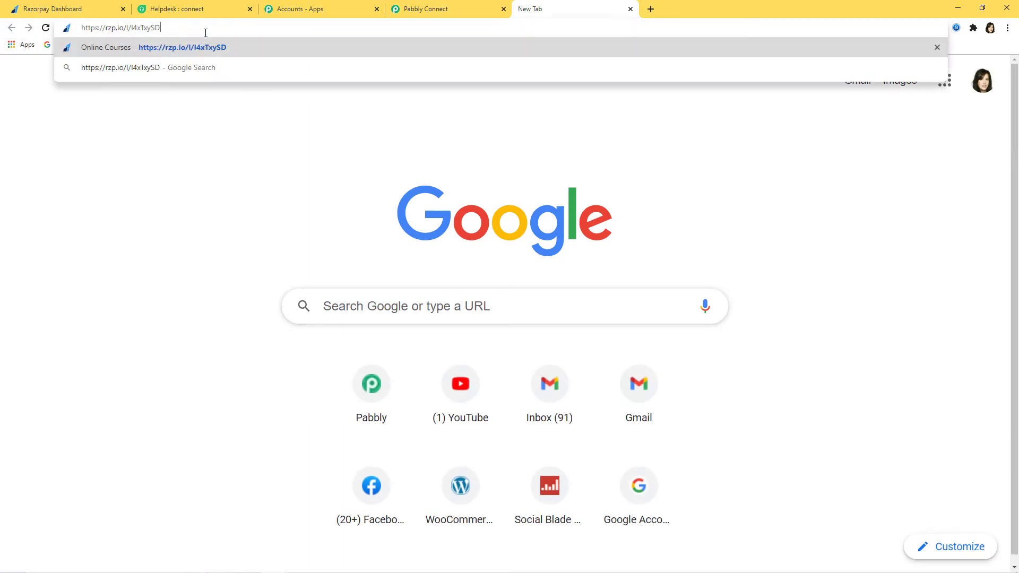
key("Return")
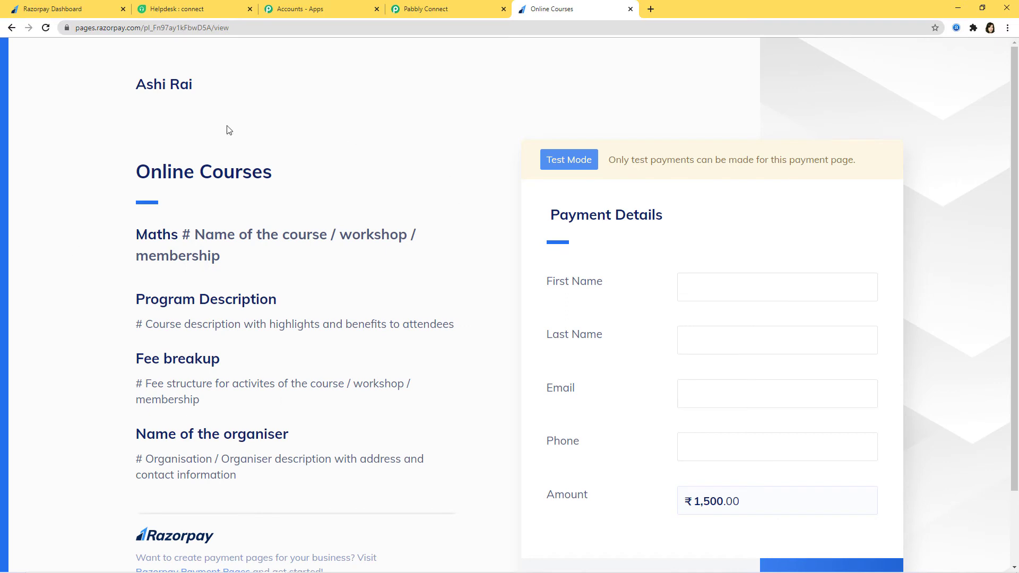
scroll(790, 191, "down", 1)
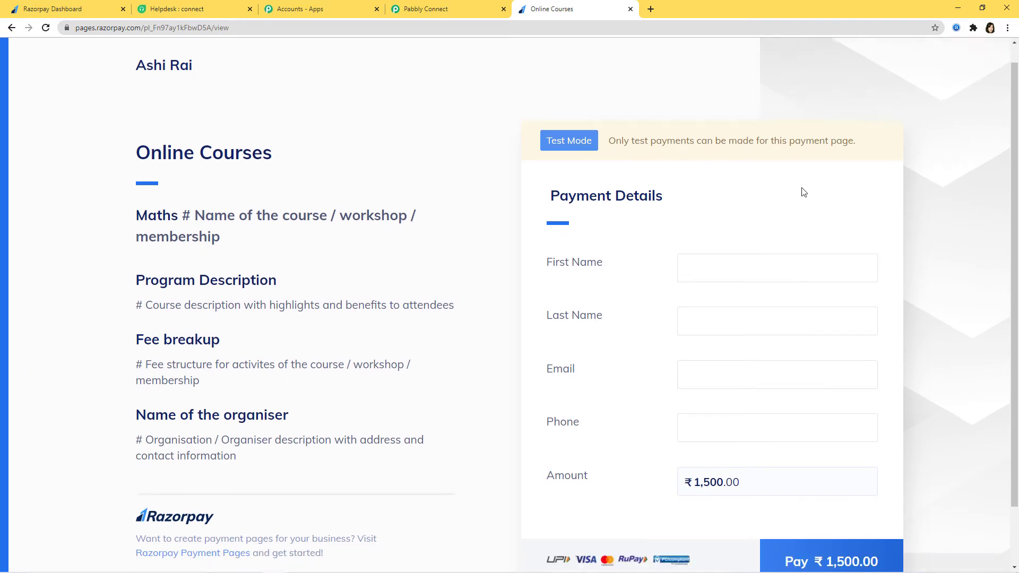
Enter the buyer's first name, last name, e-mail and phone, then pay ₹1,500.00
left_click(698, 233)
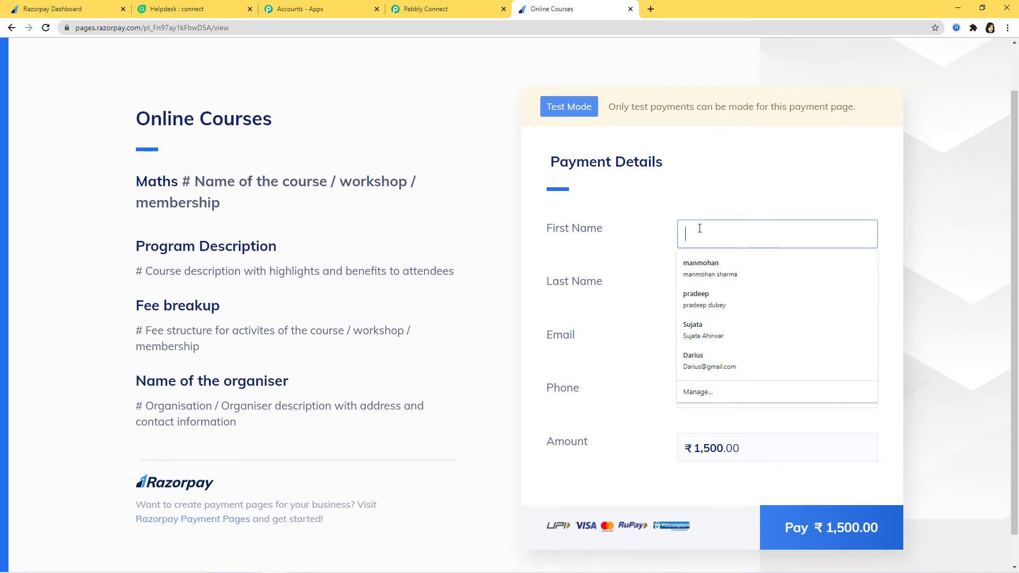
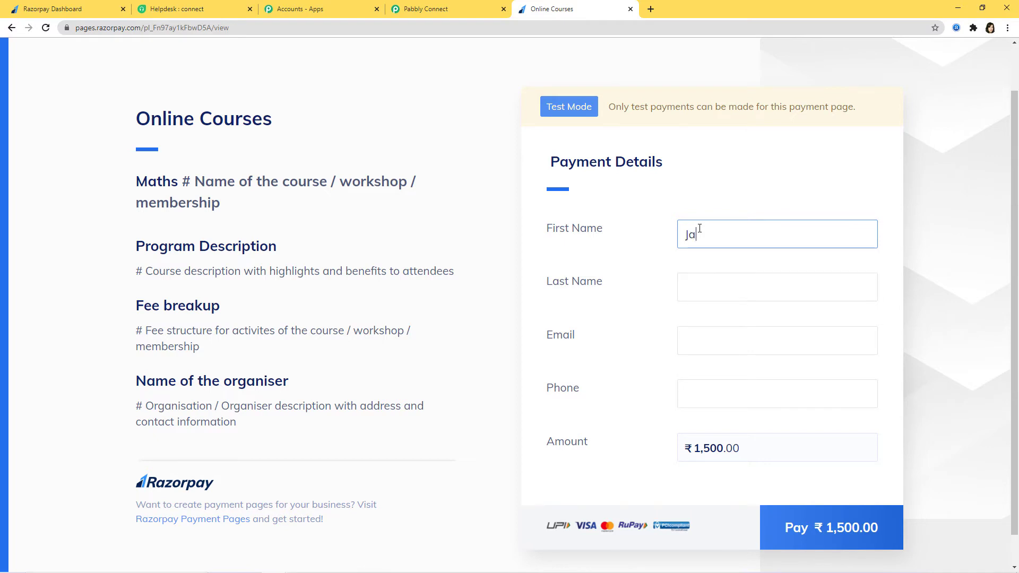
left_click(694, 289)
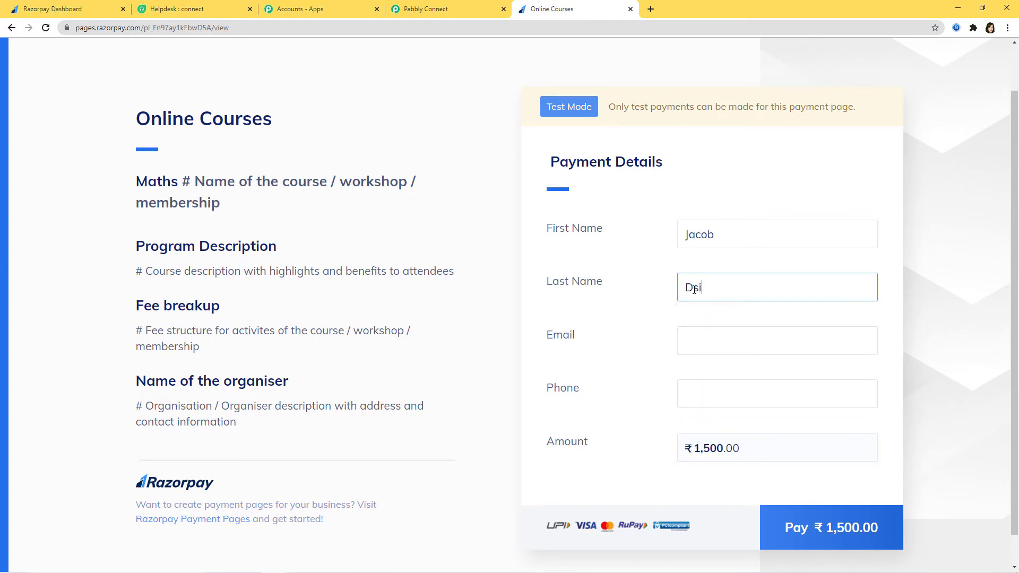
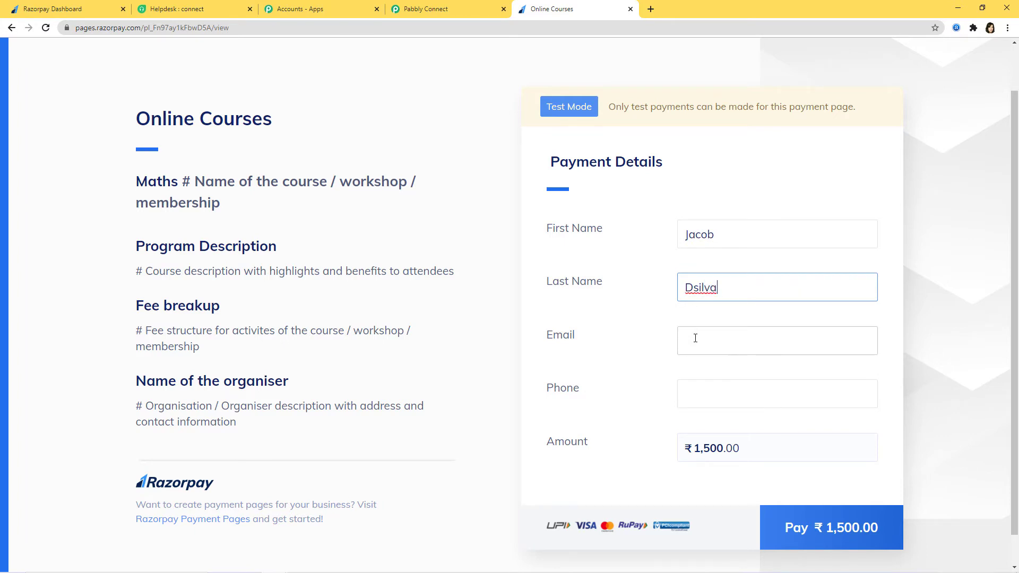
left_click(695, 338)
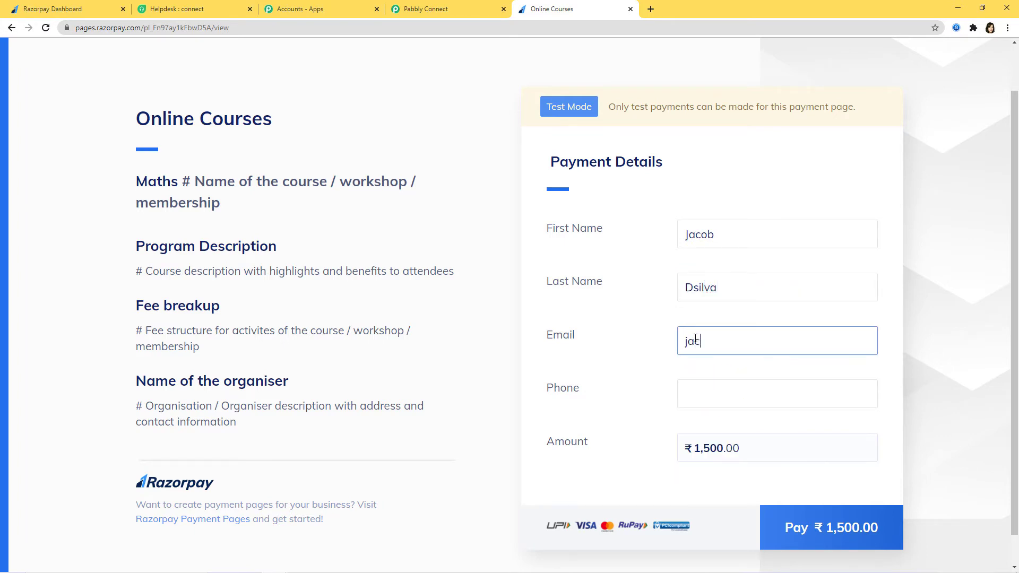
left_click(684, 386)
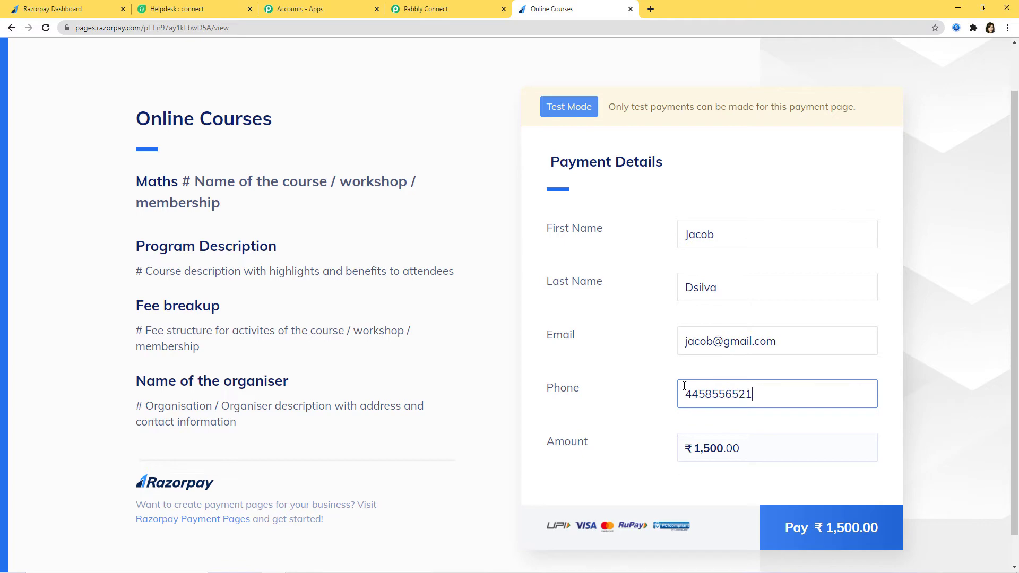
left_click(838, 520)
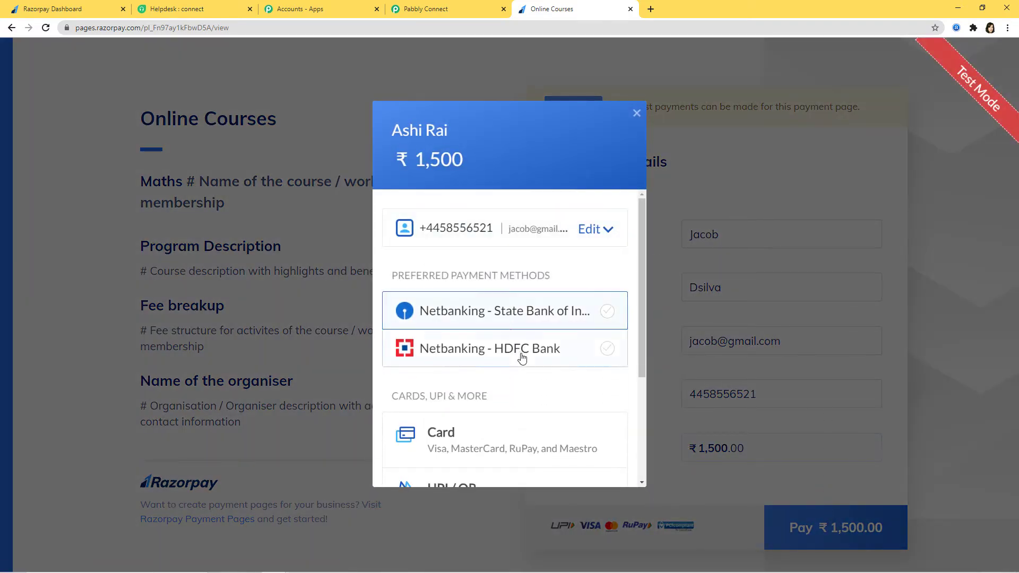
Pay by card using the Visa test number, entering the expiry and cardholder's name
scroll(522, 358, "down", 1)
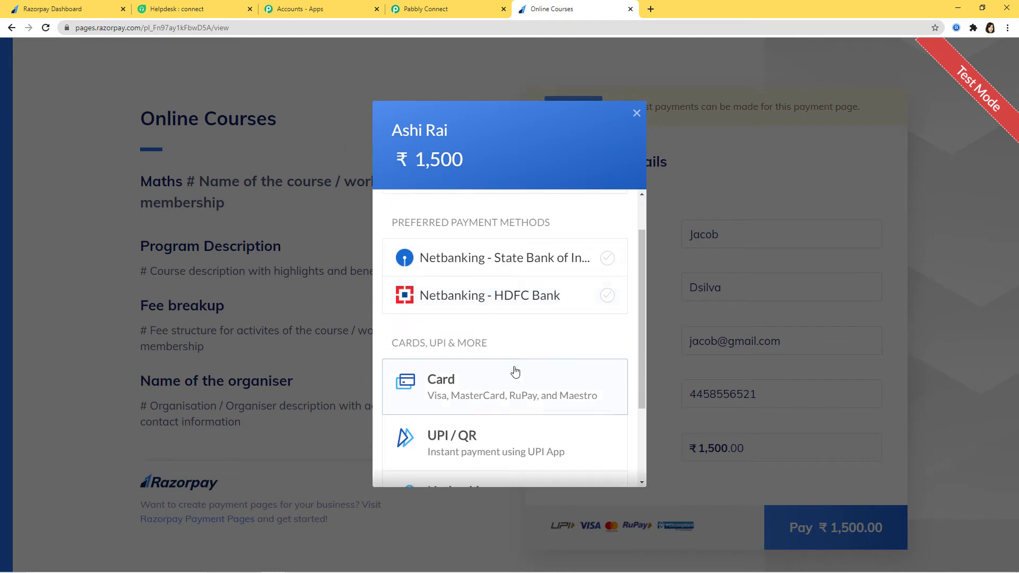
left_click(490, 395)
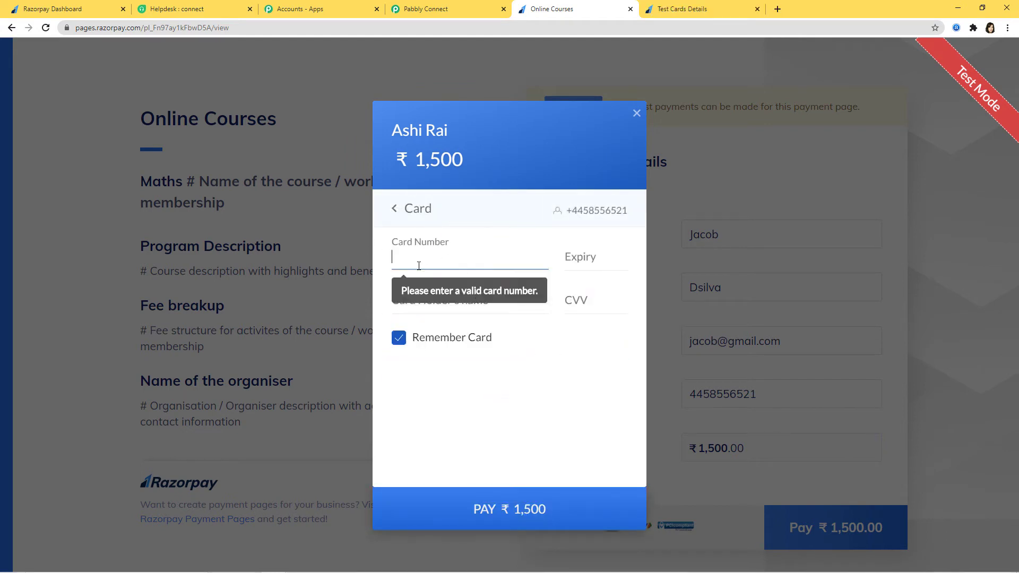
left_click(695, 14)
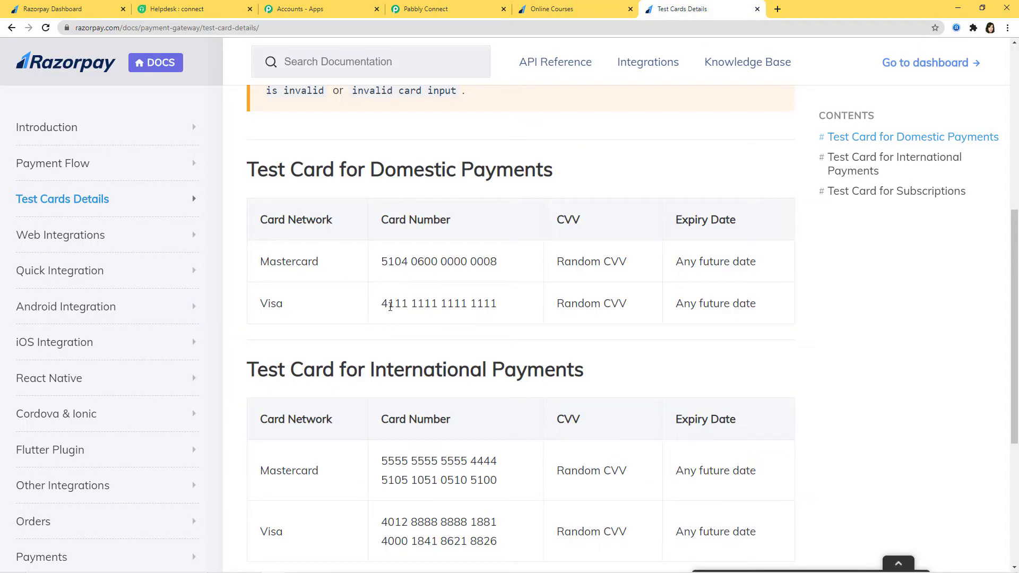
left_click_drag(378, 306, 513, 320)
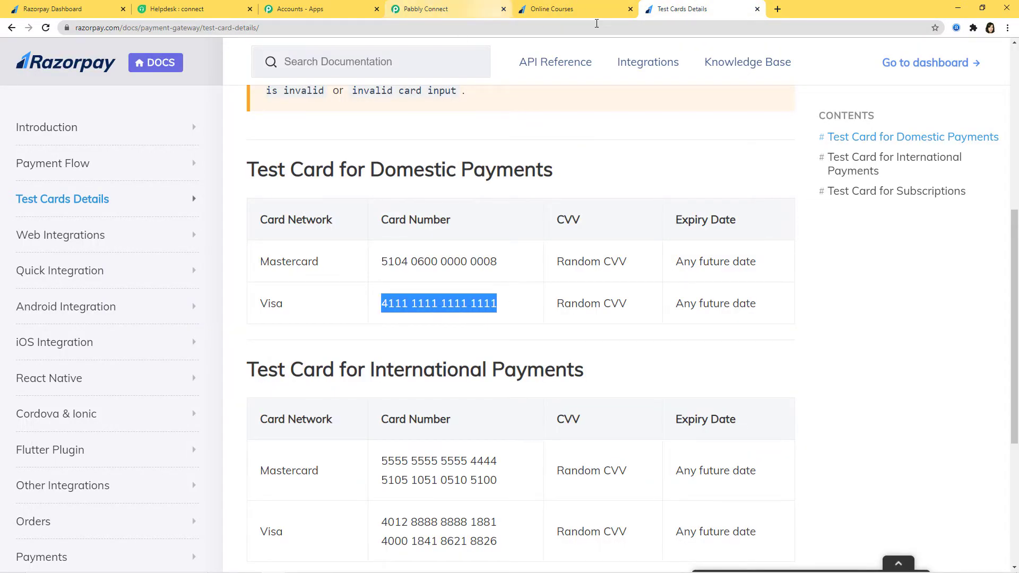
left_click(571, 12)
key("ctrl+v")
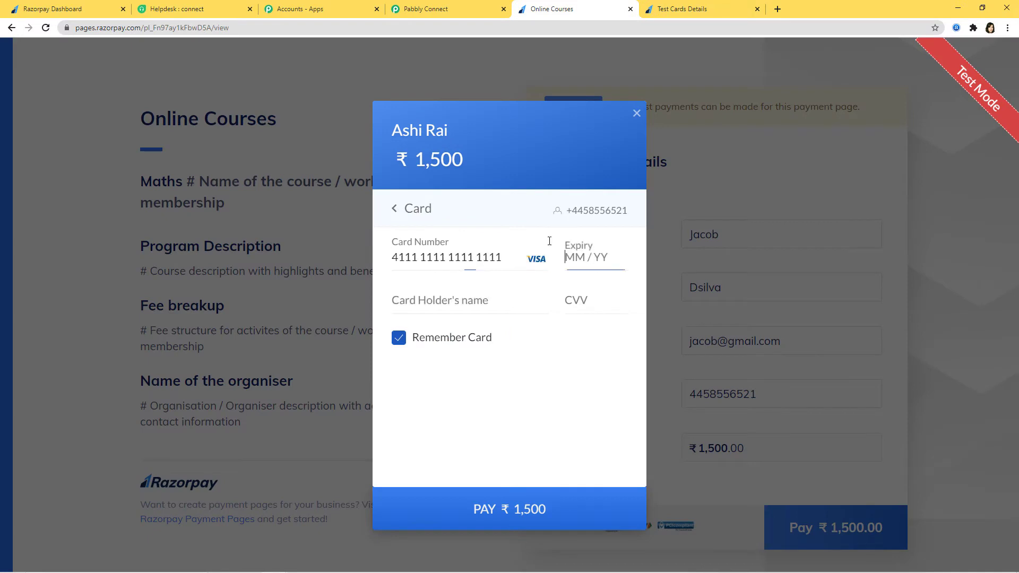
type("0535")
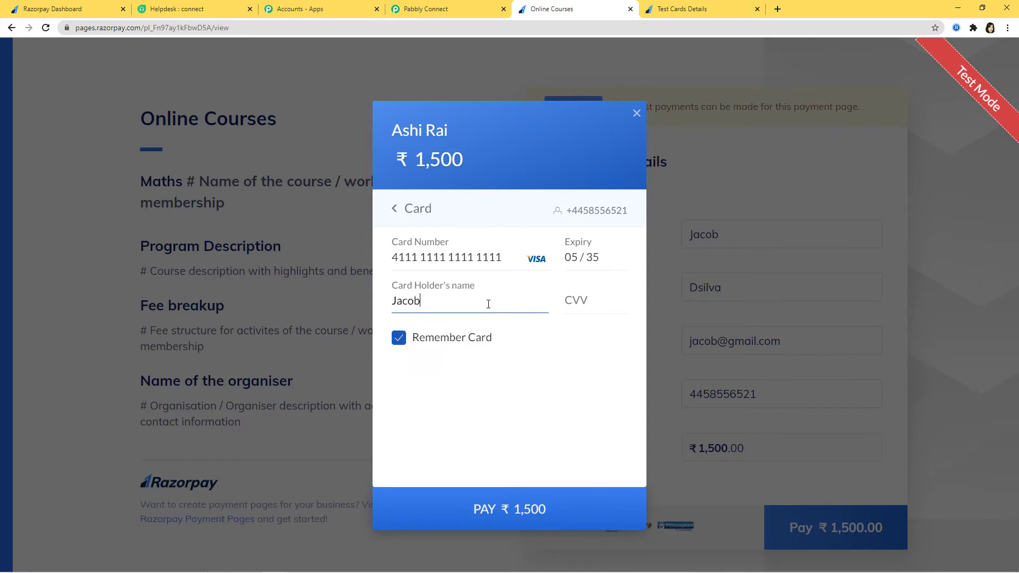
Enter the CVV, submit the payment, skip saving the card and approve it as Success
left_click(572, 298)
type("1")
left_click(515, 508)
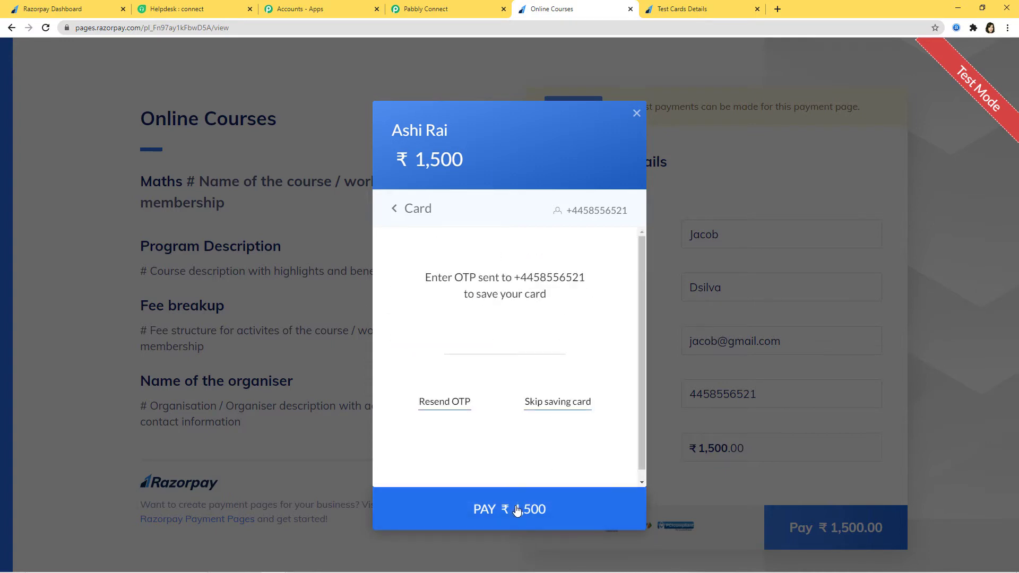
left_click(555, 403)
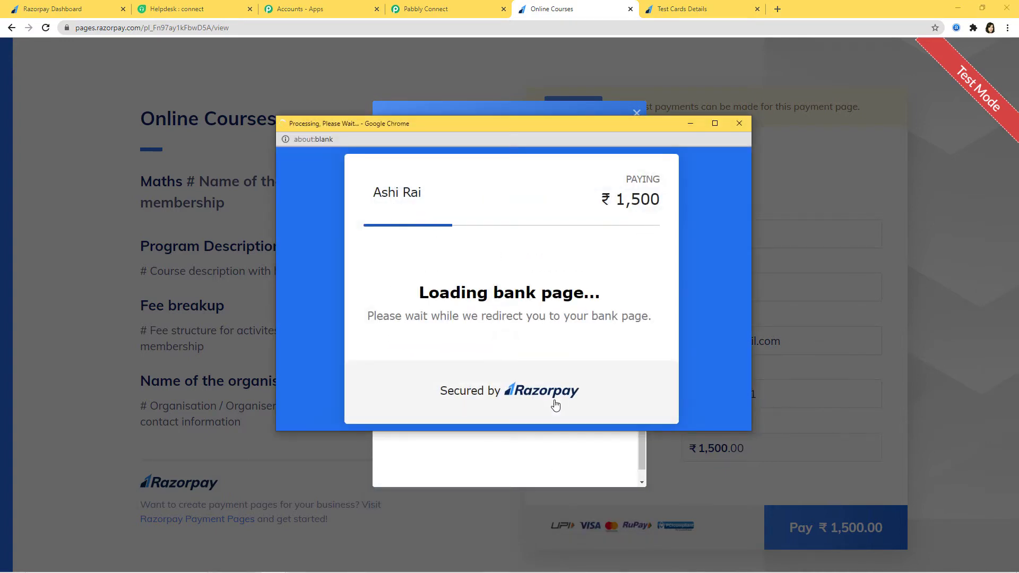
left_click(430, 390)
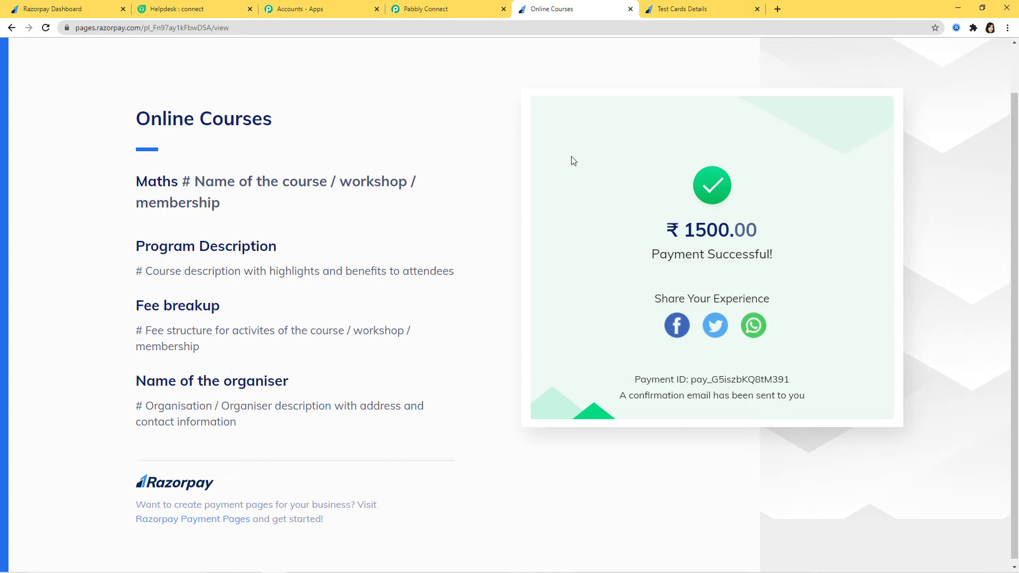
Review the captured Order Paid payment fields in Pabbly Connect and save the trigger
left_click(441, 9)
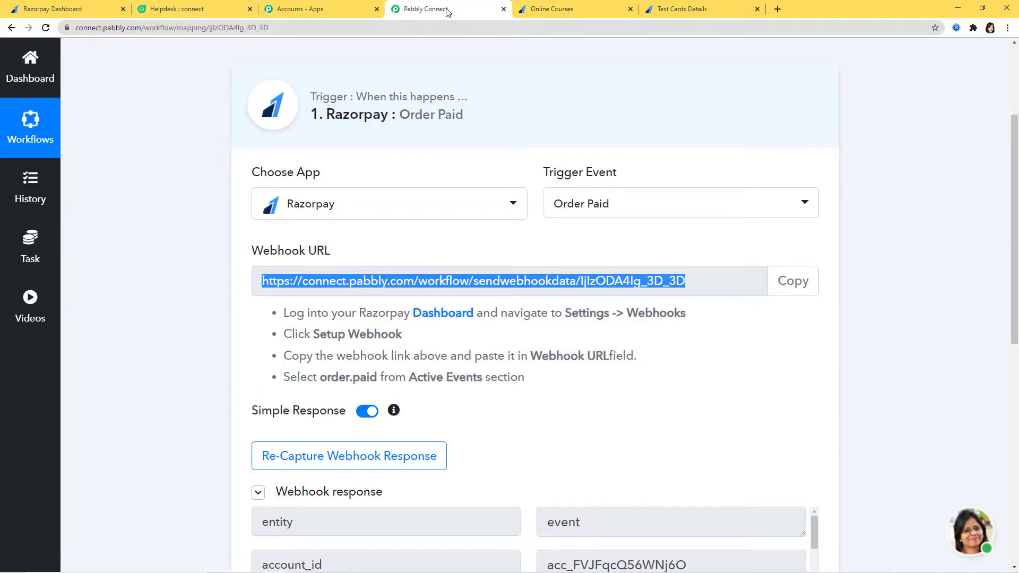
scroll(922, 376, "down", 3)
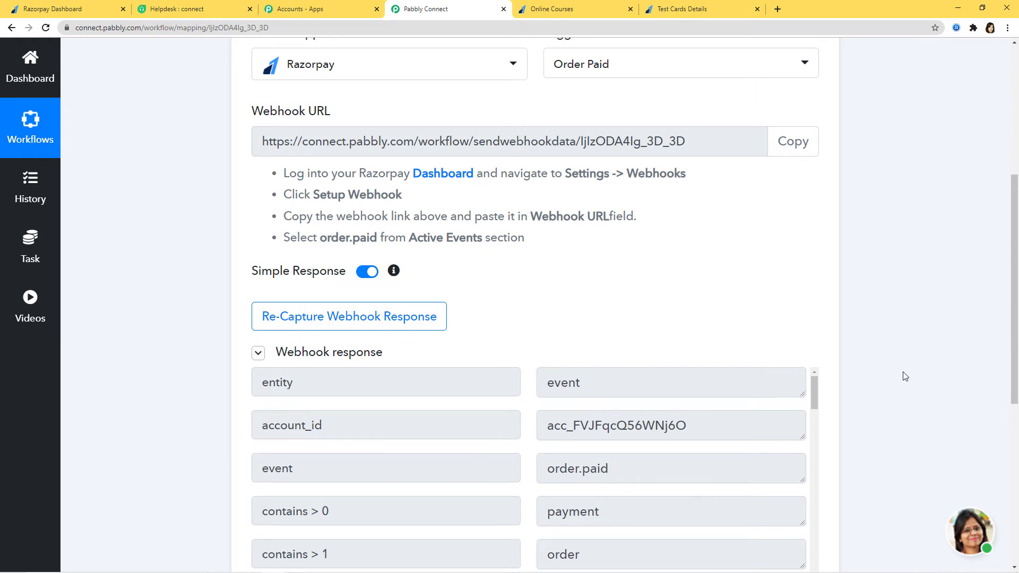
scroll(904, 374, "down", 2)
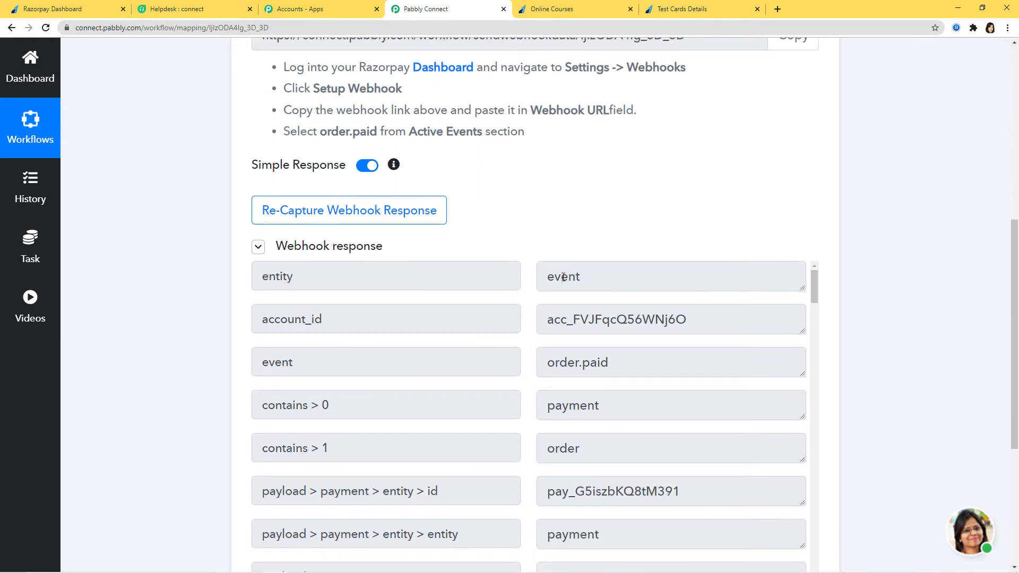
scroll(600, 309, "down", 1)
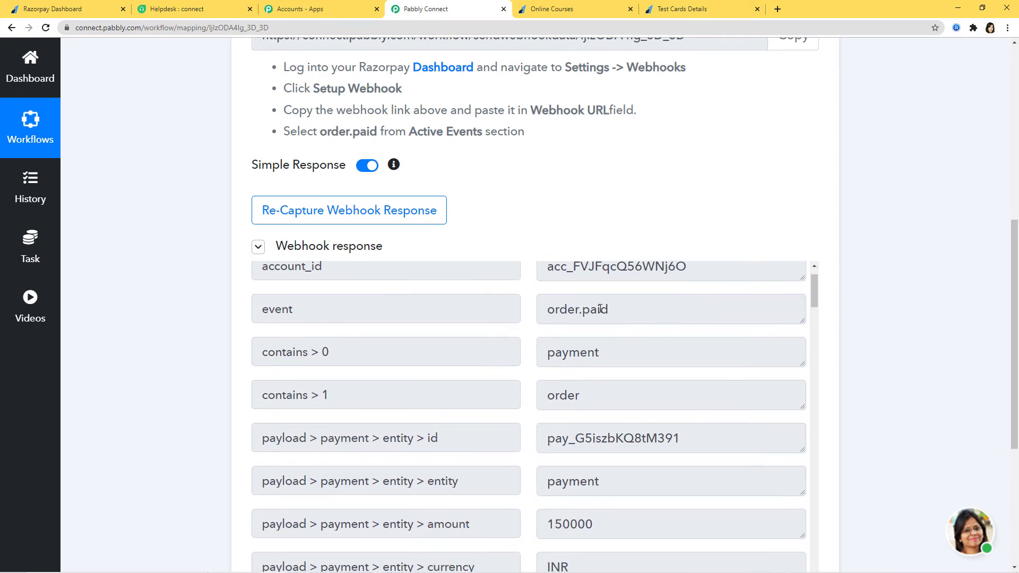
scroll(626, 336, "down", 10)
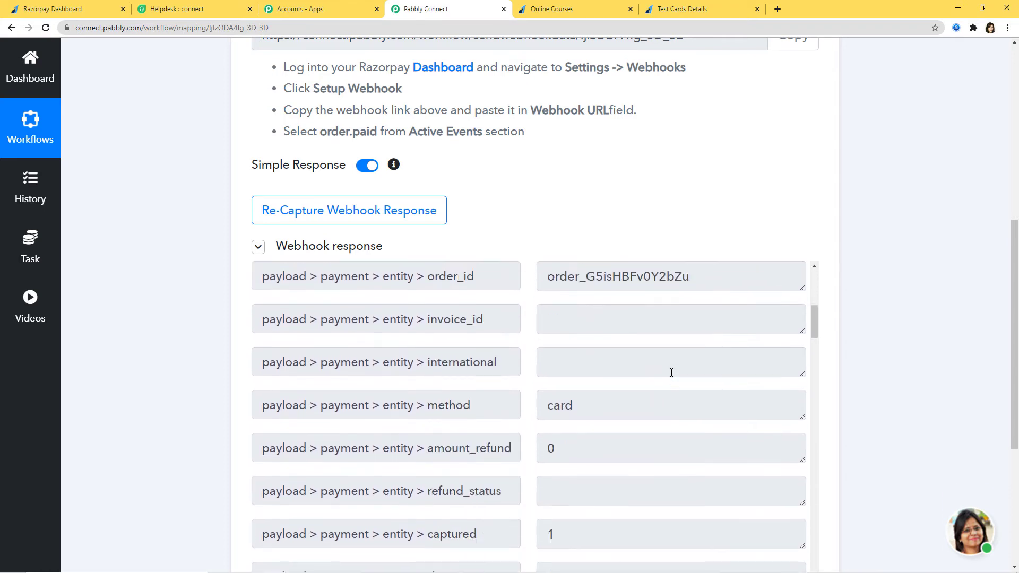
scroll(671, 372, "down", 3)
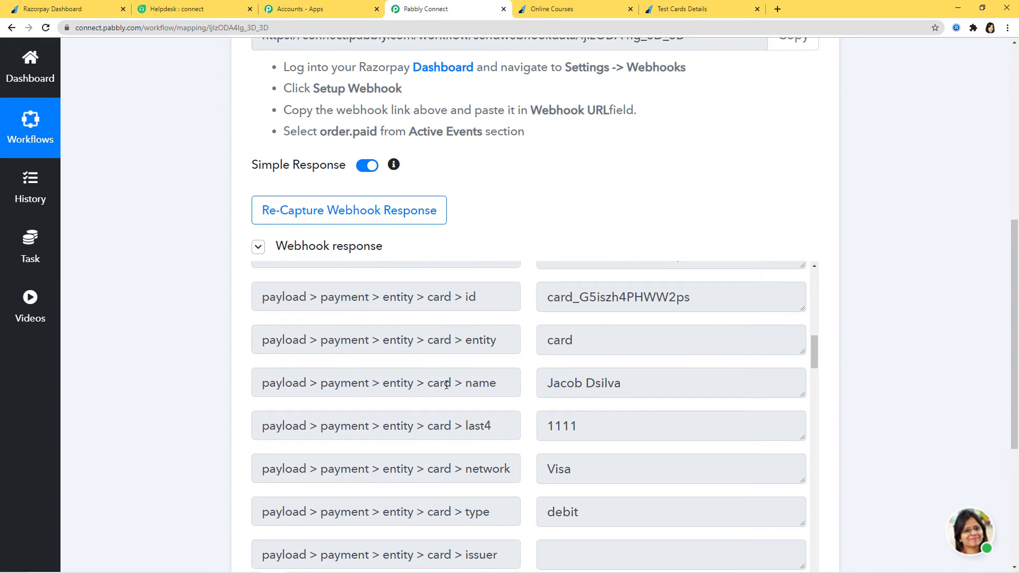
scroll(659, 391, "down", 10)
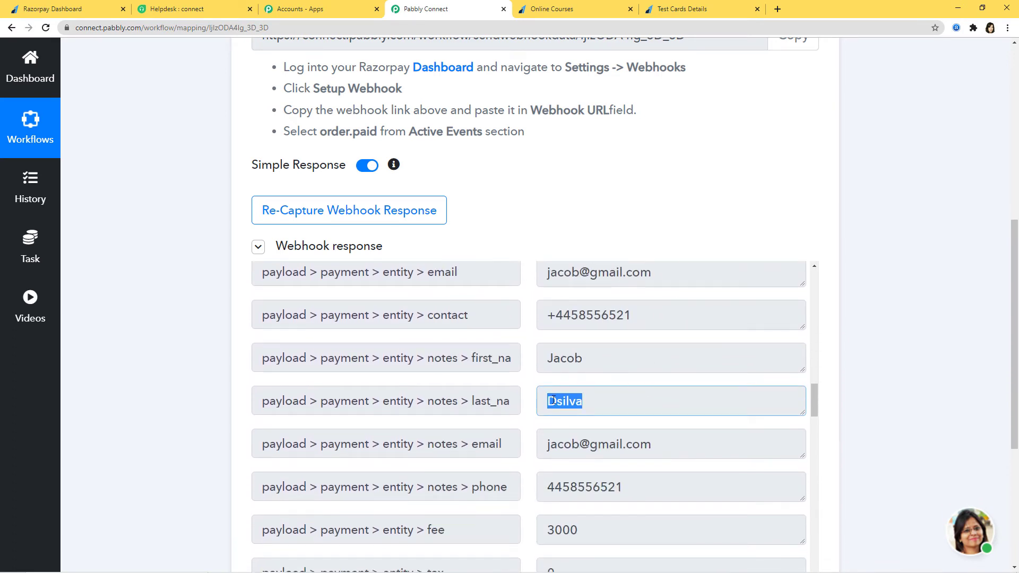
scroll(882, 344, "down", 5)
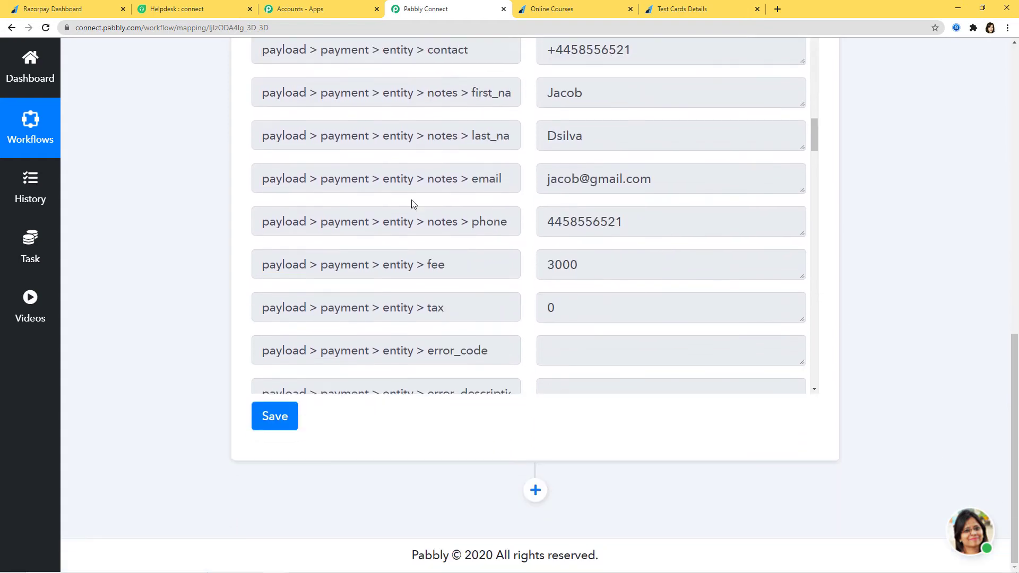
left_click(274, 417)
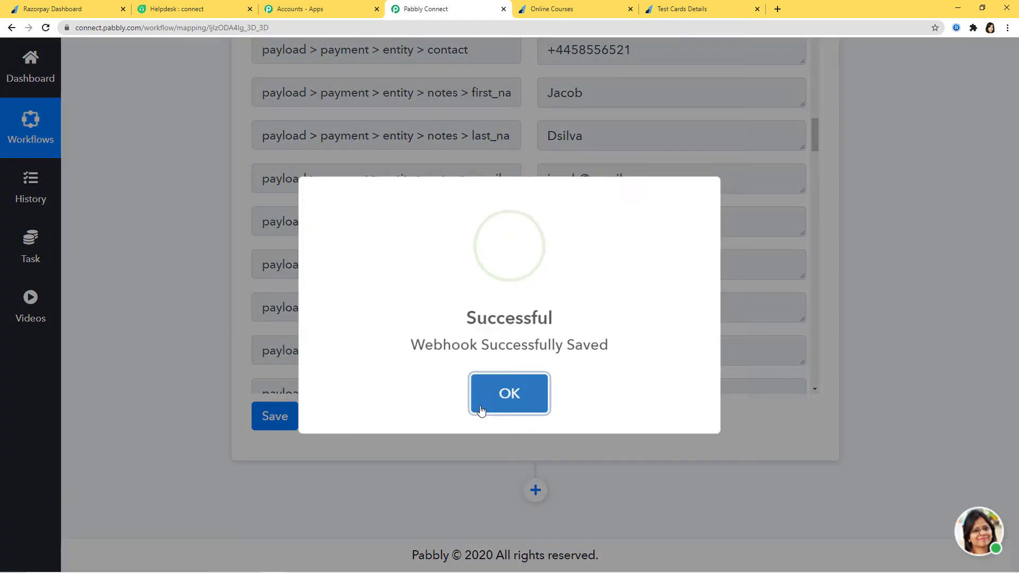
left_click(498, 395)
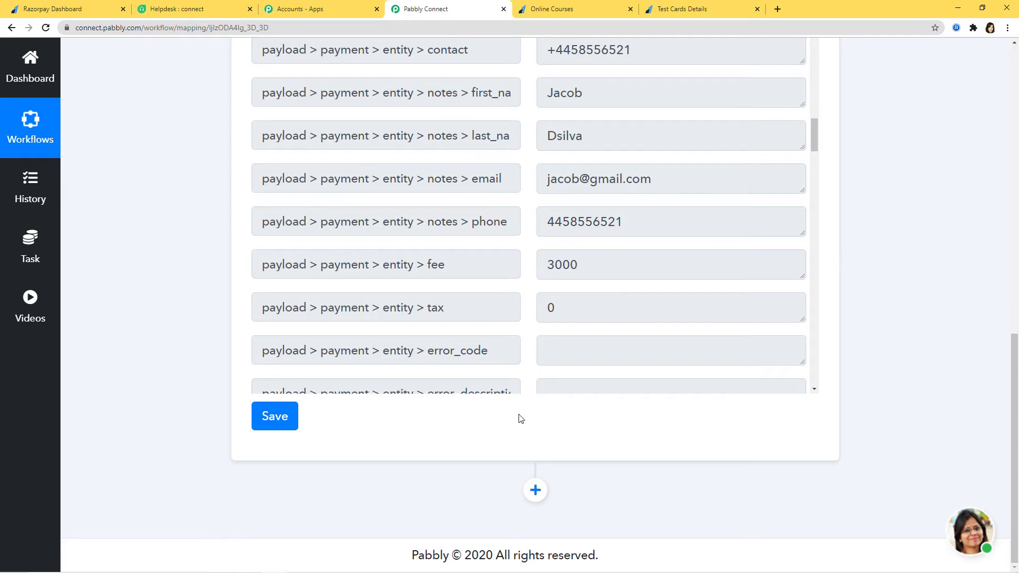
Add an action step with Freshdesk (searched 'fresh') and the Create Contact event
left_click(535, 490)
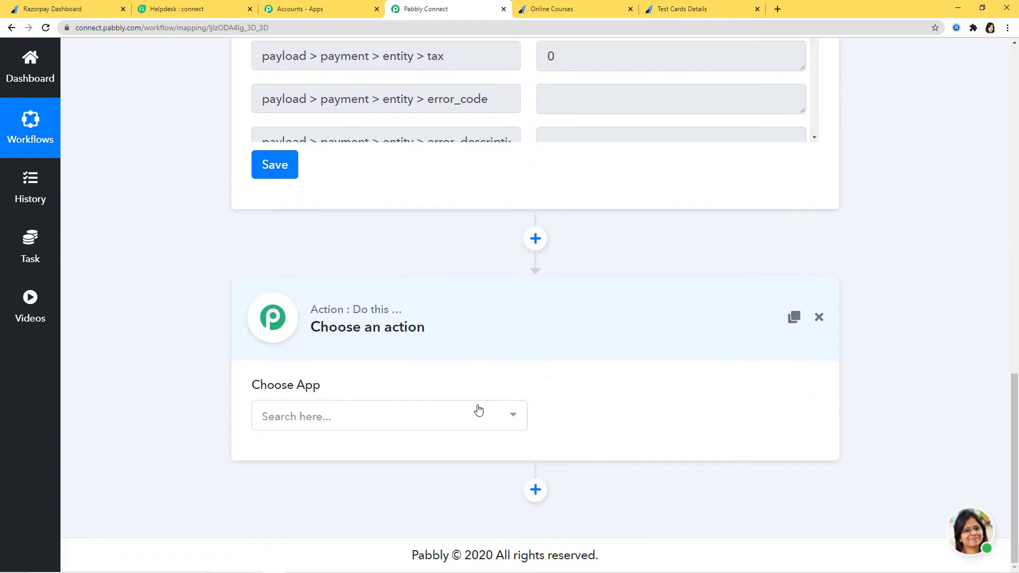
left_click(478, 410)
type("fresh")
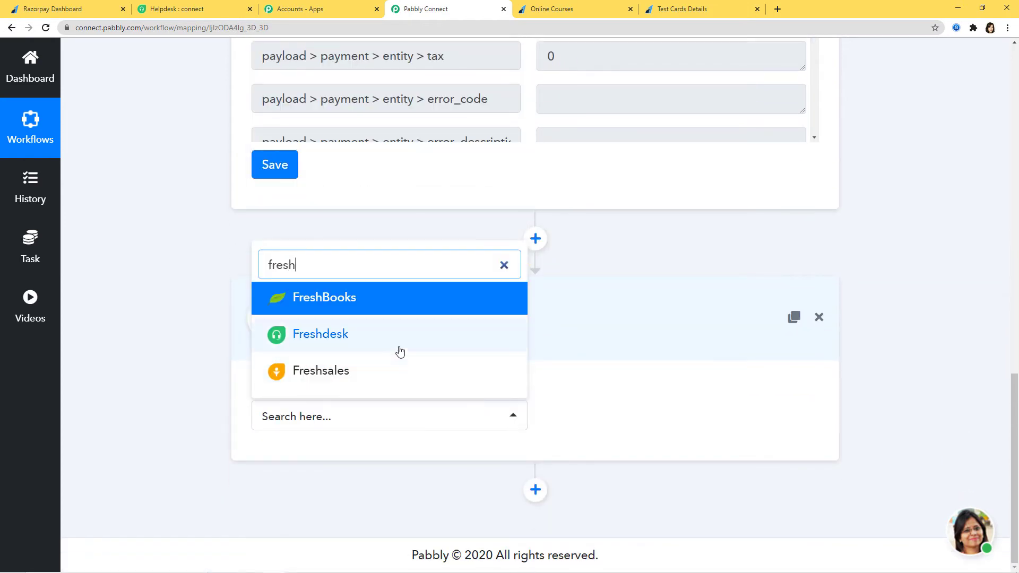
left_click(359, 334)
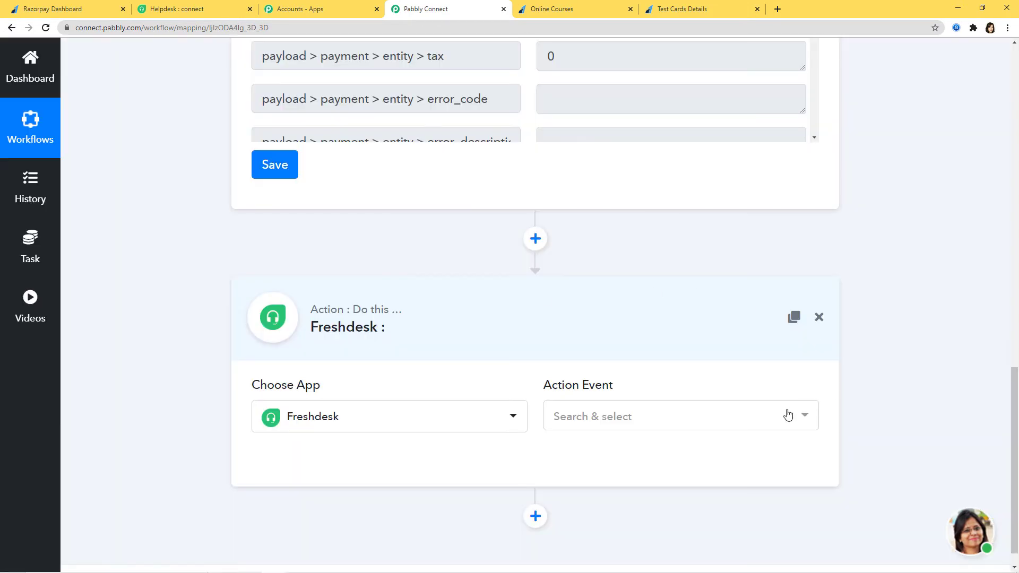
left_click(769, 417)
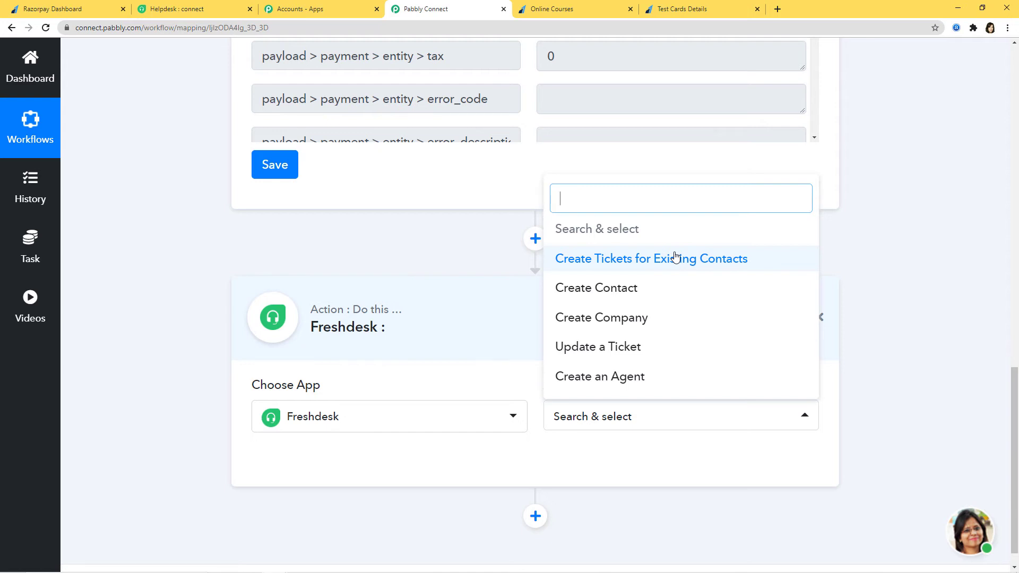
left_click(610, 291)
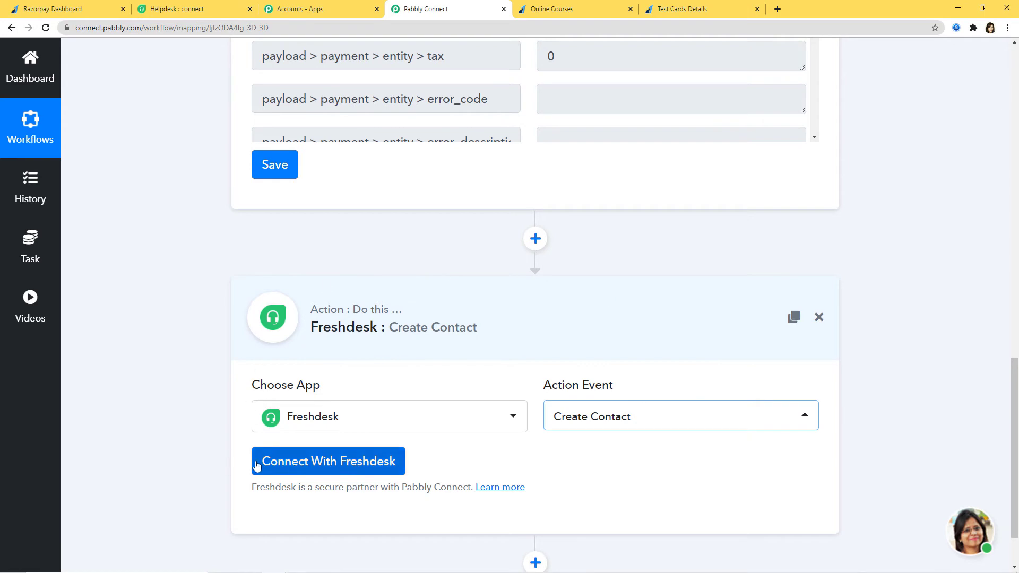
Open the Freshdesk credentials form with New Credentials selected and review the API key instructions
left_click(339, 462)
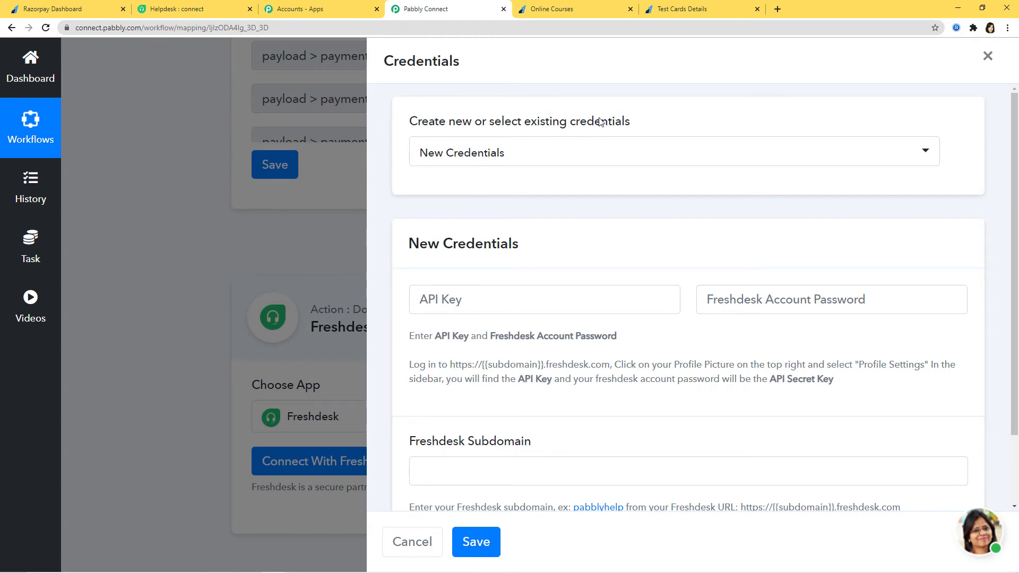
left_click(595, 152)
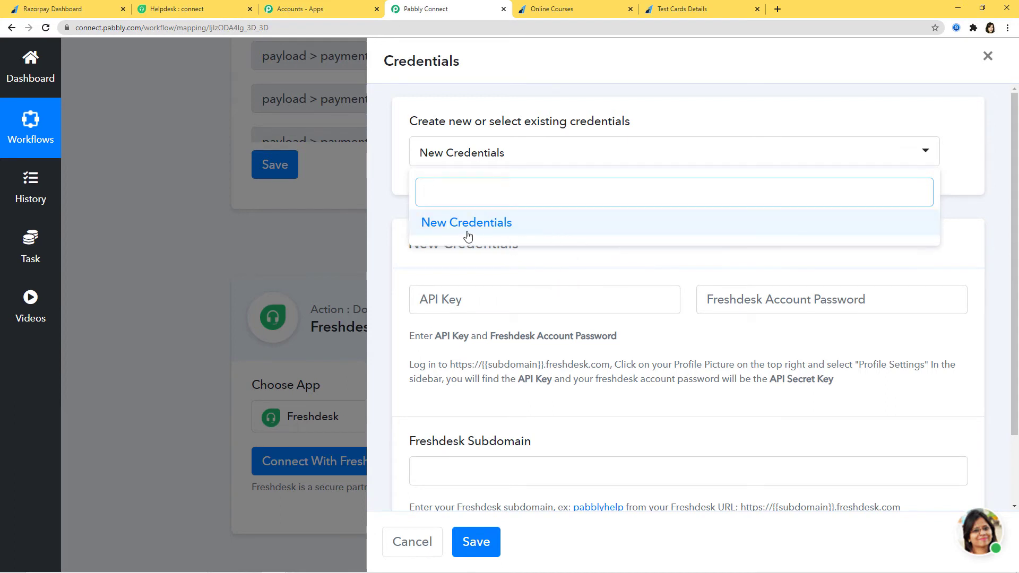
left_click(497, 226)
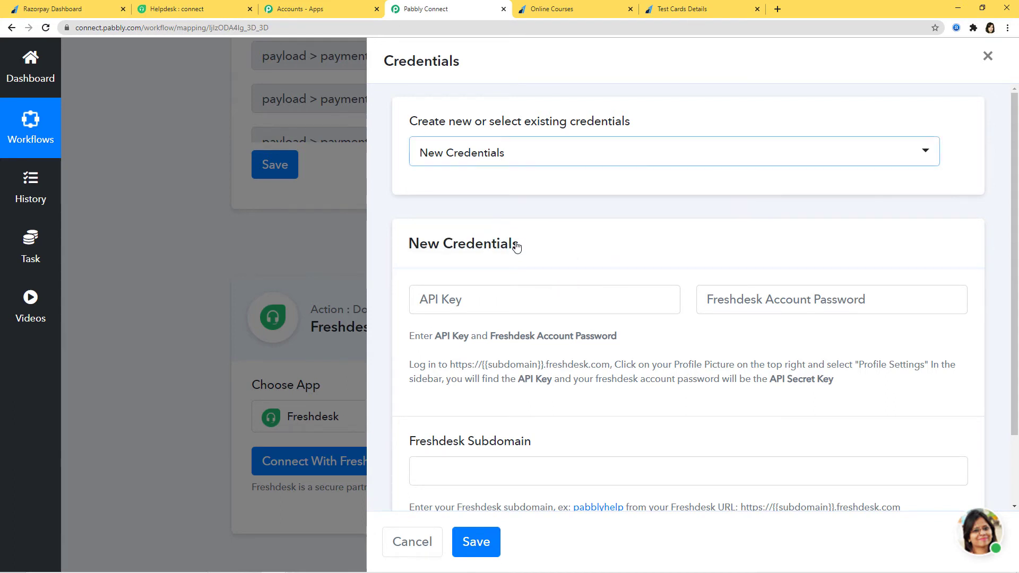
scroll(530, 252, "down", 1)
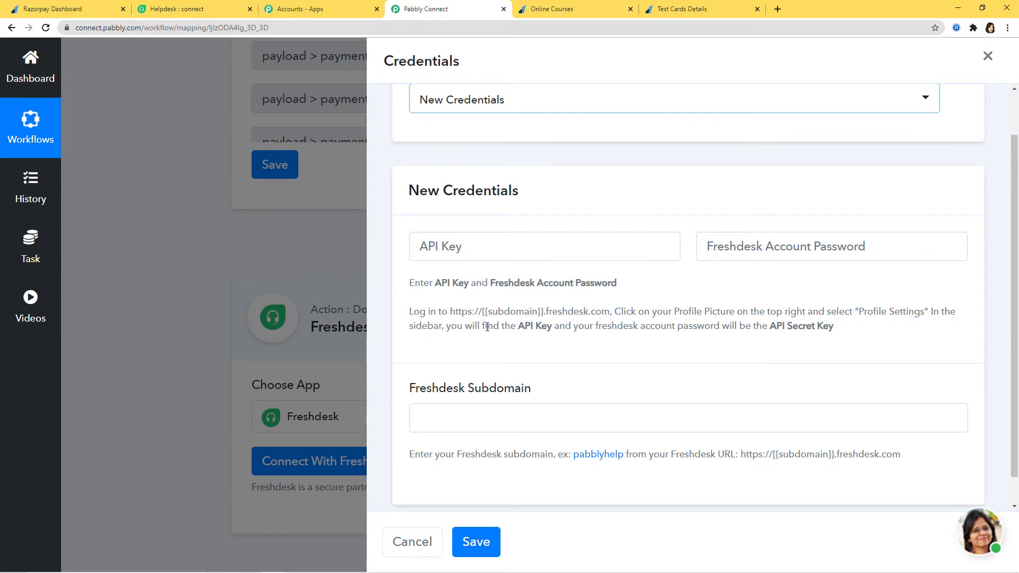
left_click_drag(410, 311, 862, 326)
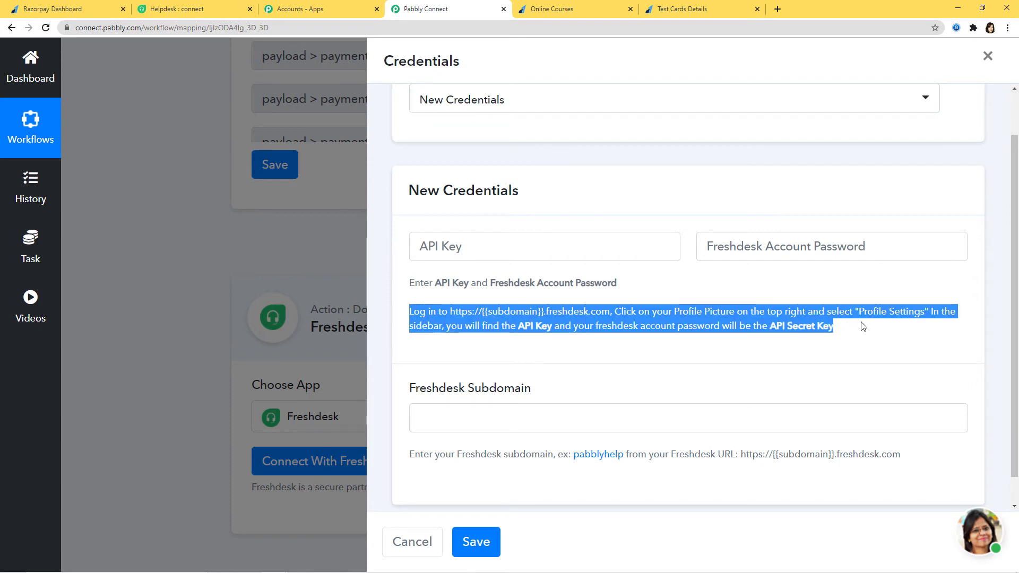
left_click(887, 331)
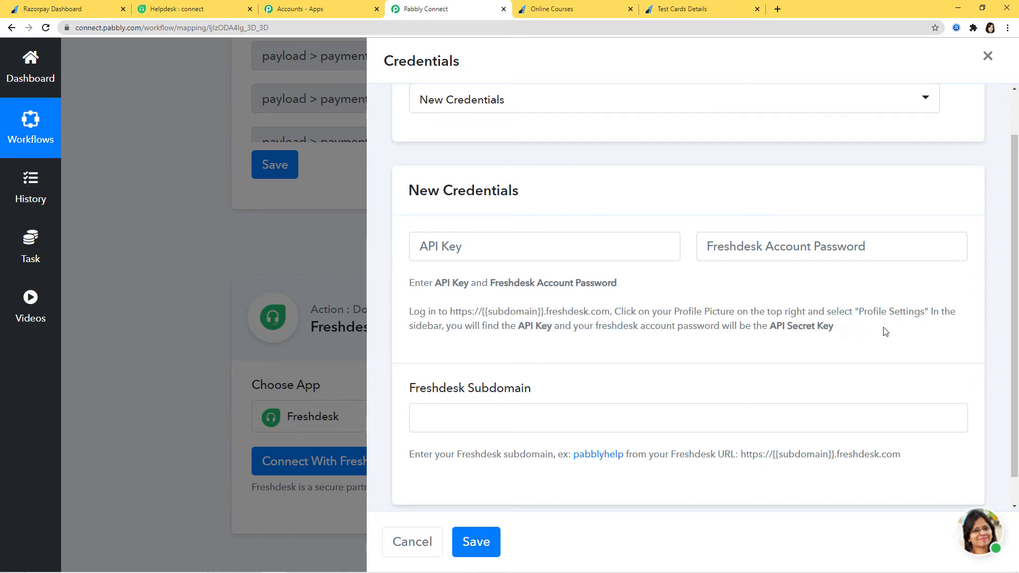
Copy Your API Key from Freshdesk's Profile settings page and go back to Pabbly Connect
left_click(175, 9)
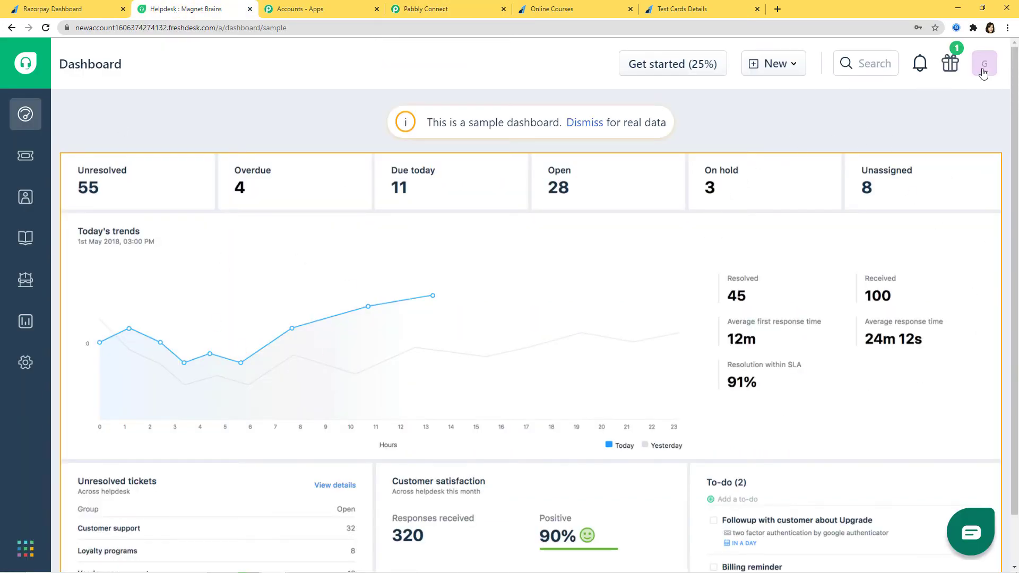
left_click(982, 73)
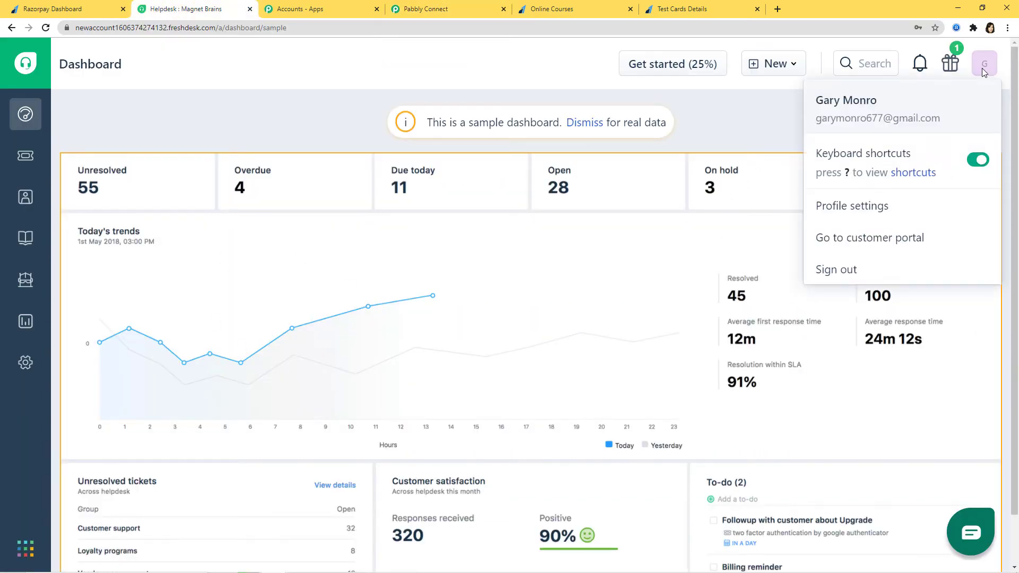
left_click(865, 210)
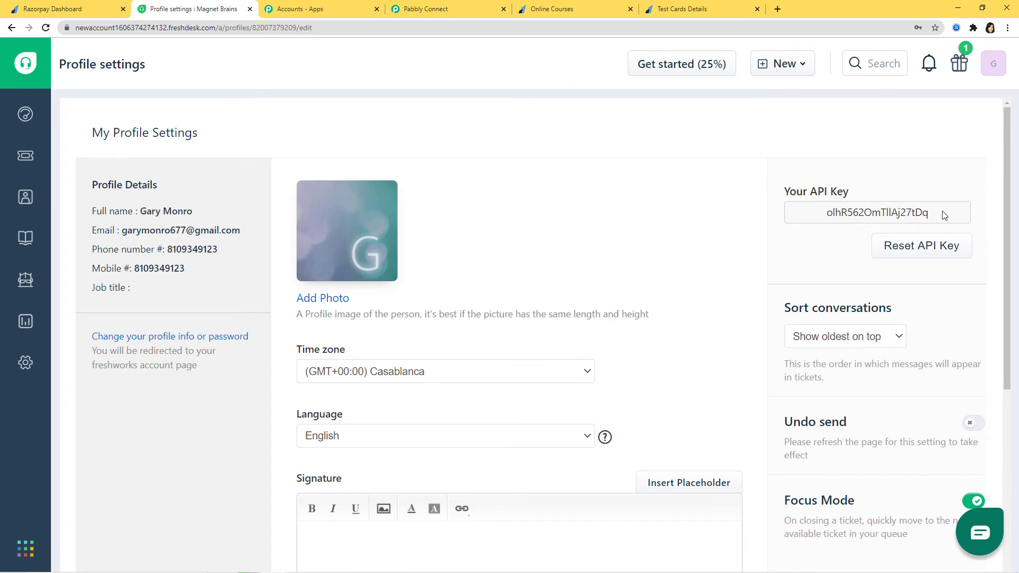
left_click_drag(944, 213, 825, 213)
key("ctrl+c")
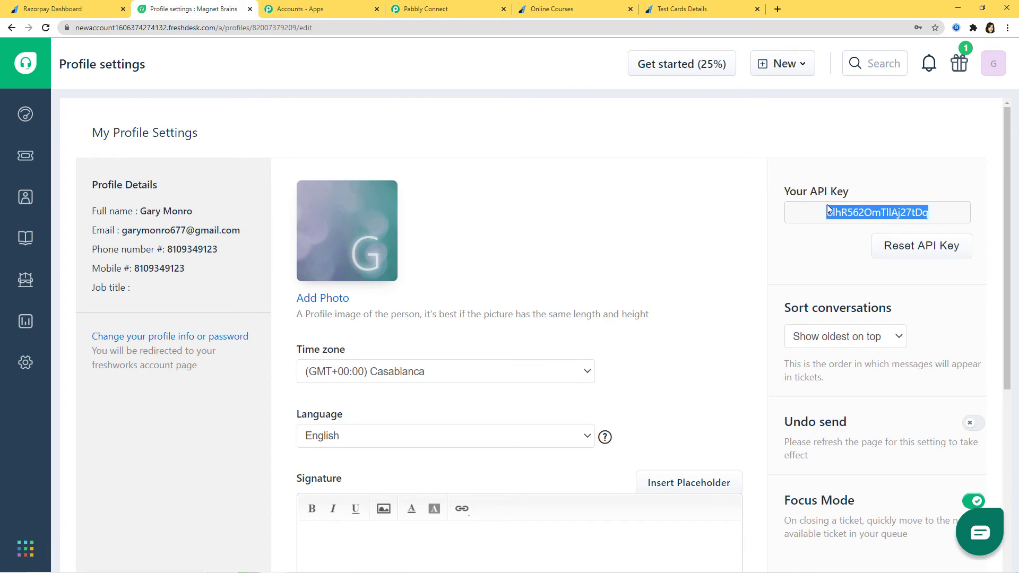
left_click(457, 10)
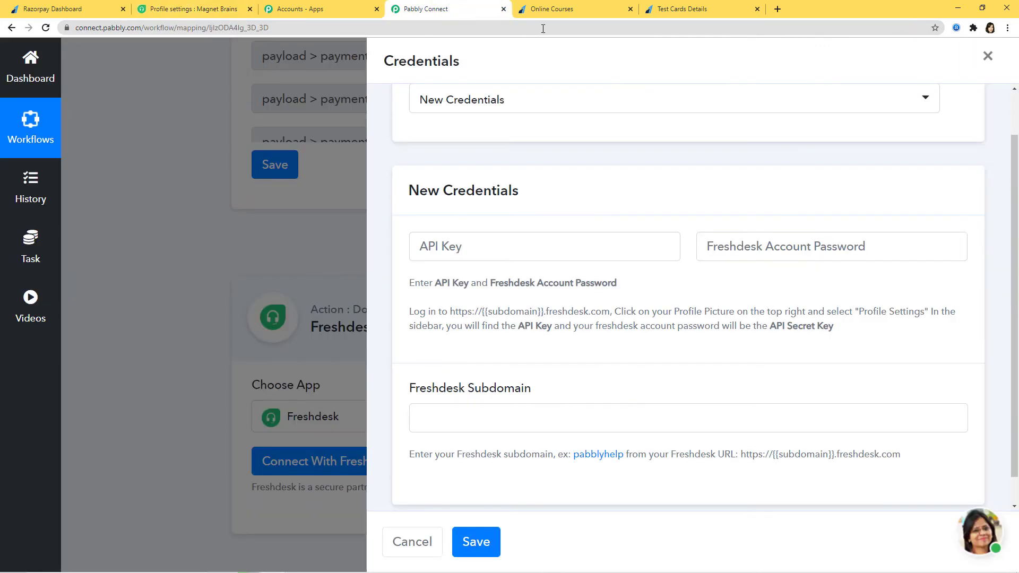
Paste the copied API key and enter the Freshdesk account password in the credentials form
left_click(467, 247)
key("ctrl+v")
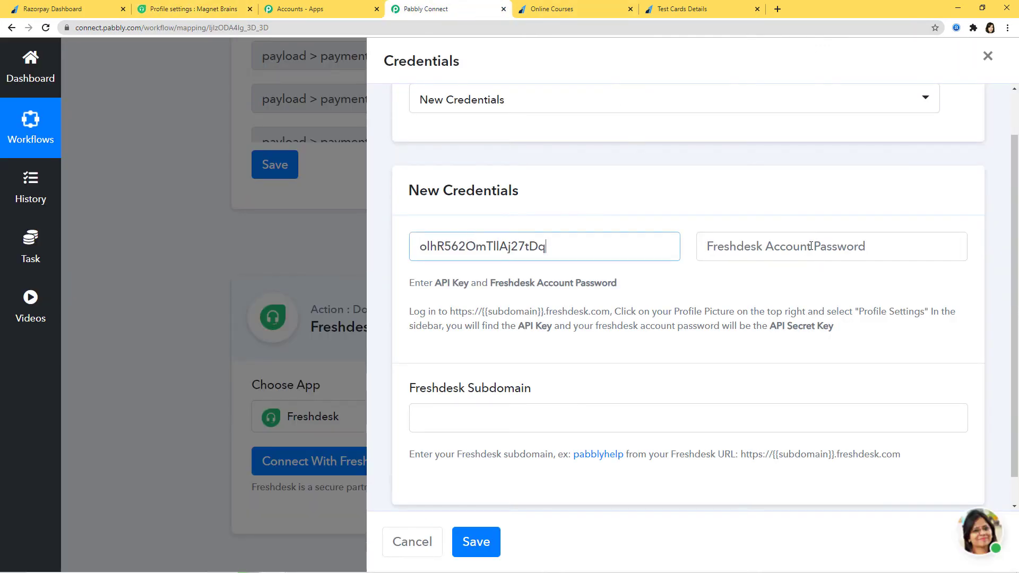
left_click(752, 247)
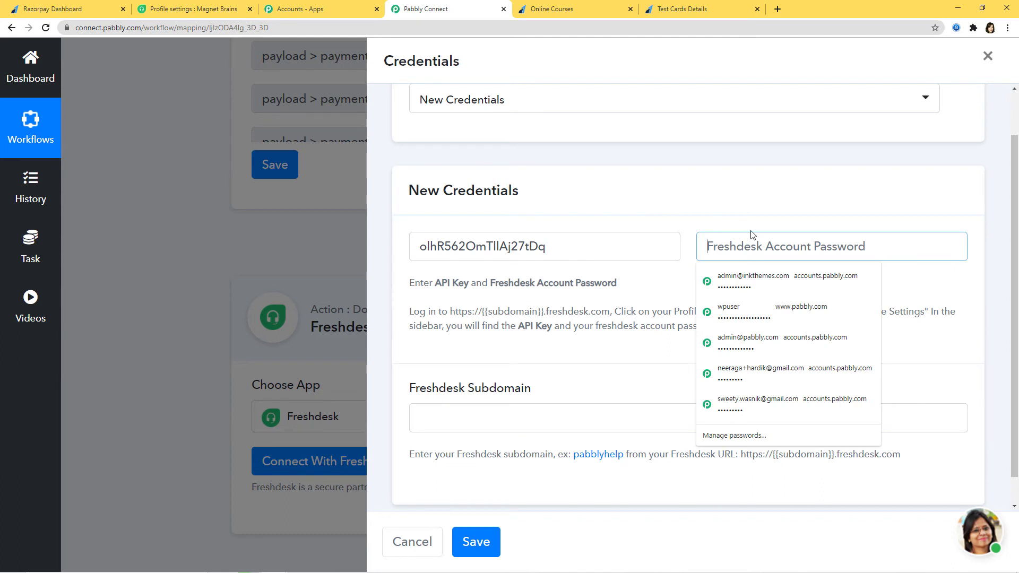
type("••")
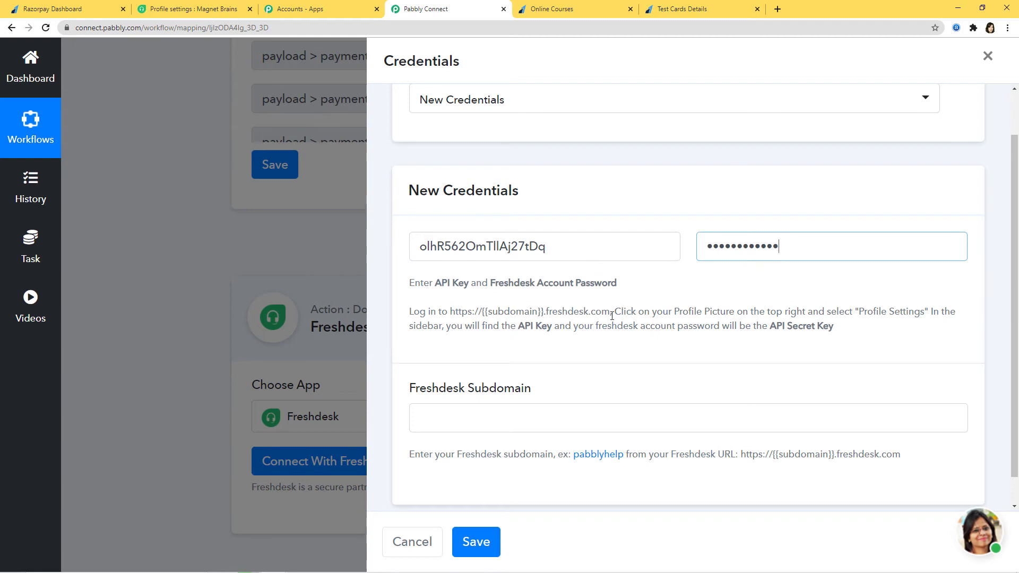
left_click(439, 420)
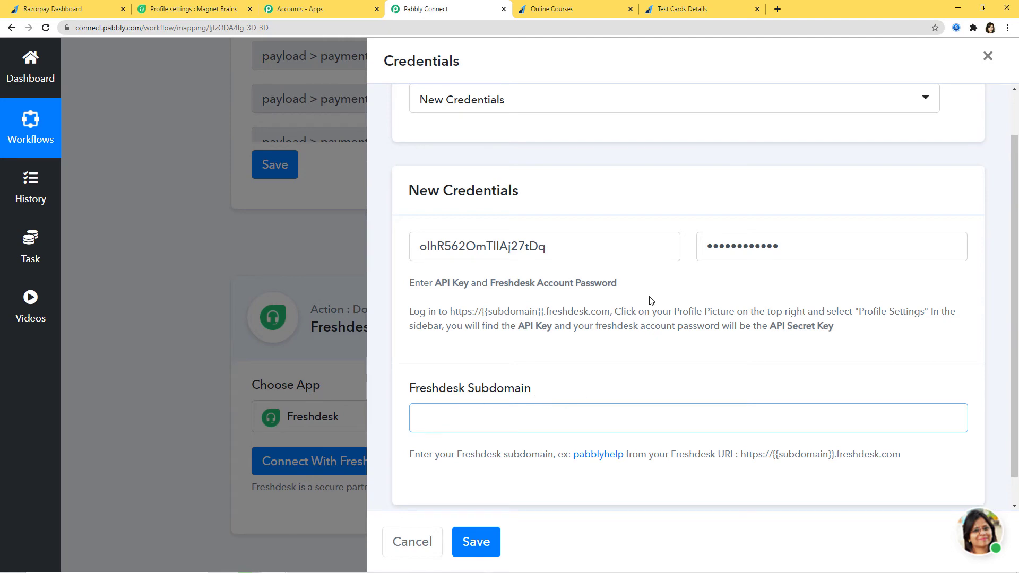
Copy the account subdomain from the Freshdesk page address and return to Pabbly Connect
left_click(201, 11)
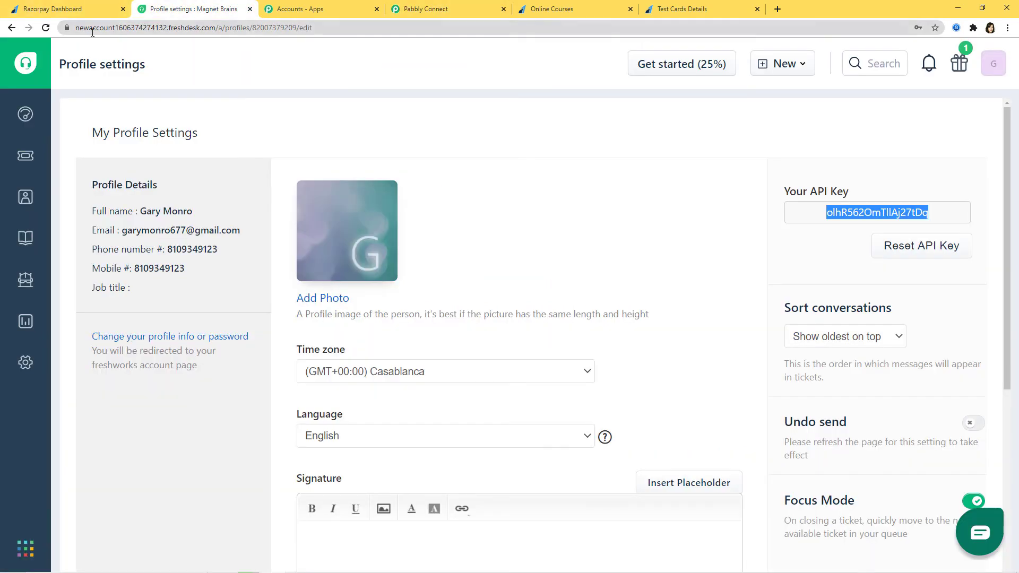
left_click_drag(76, 27, 168, 32)
key("ctrl+c")
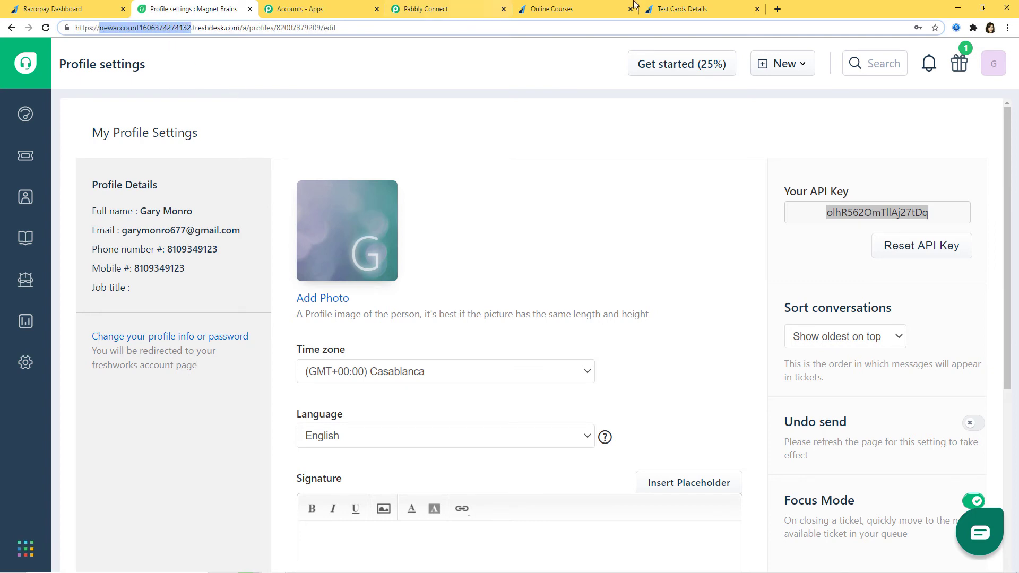
left_click(440, 10)
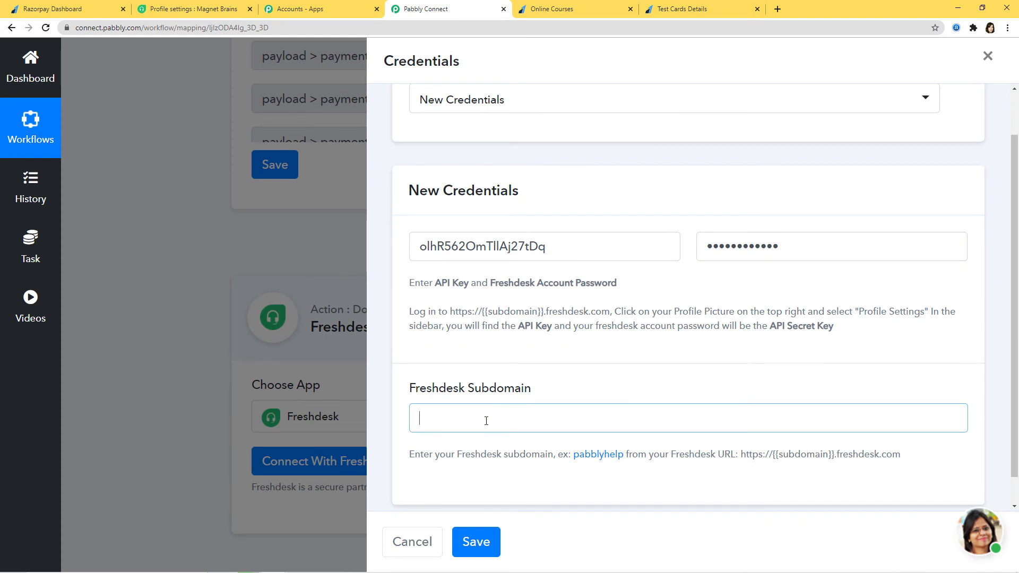
Paste the subdomain into the Freshdesk Subdomain field and save the new credentials
key("ctrl+v")
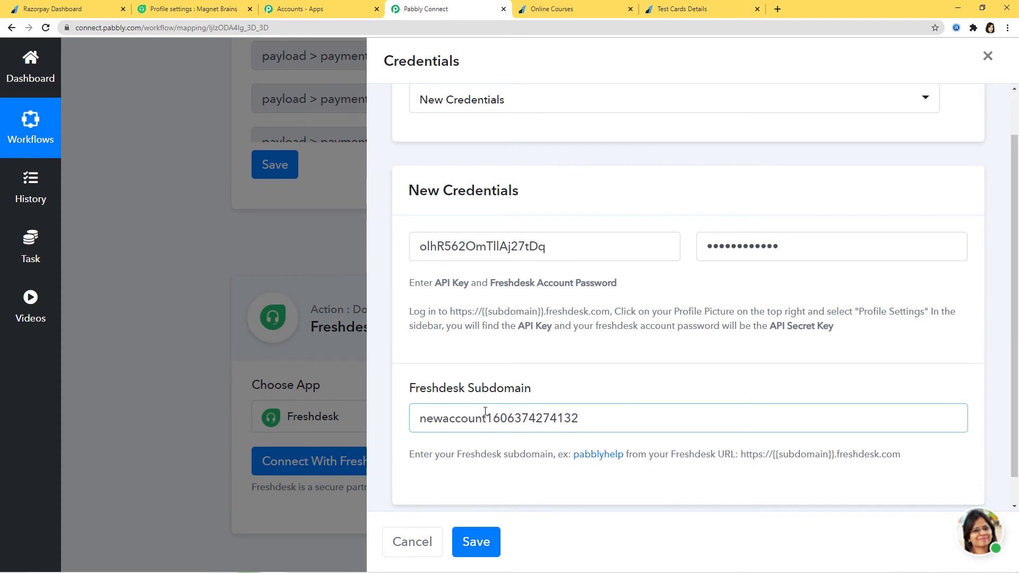
left_click(476, 541)
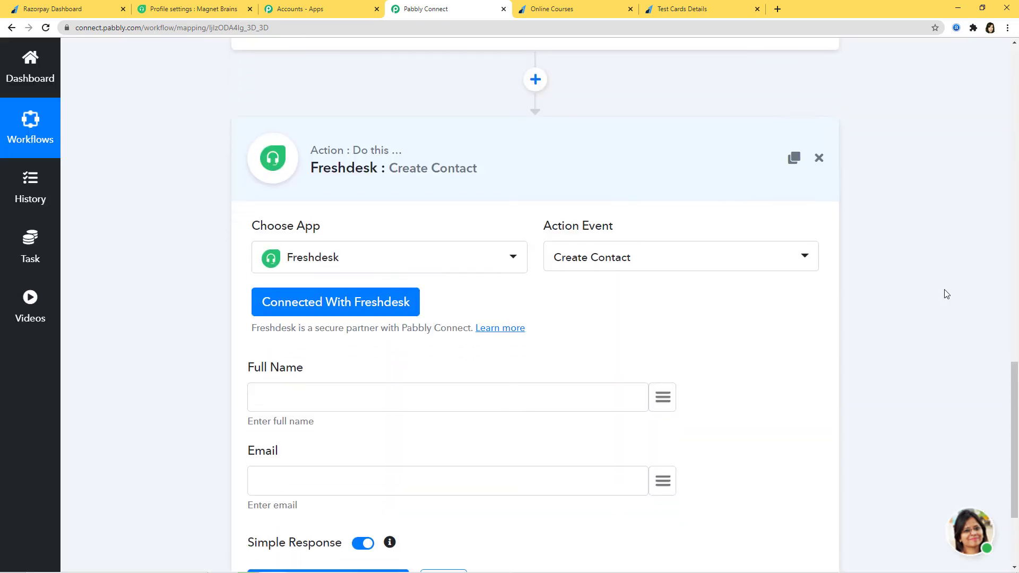
scroll(943, 291, "down", 3)
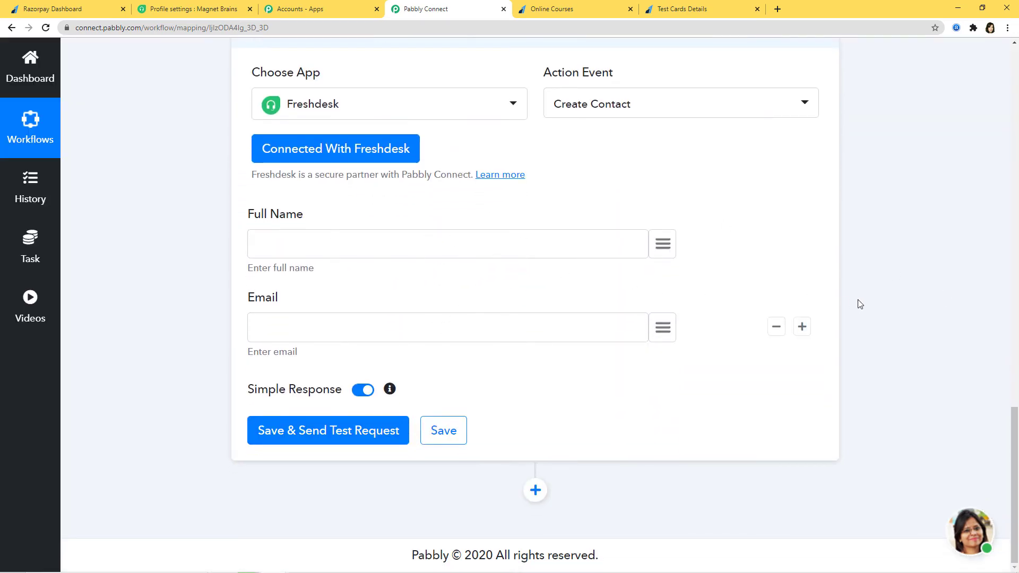
Map notes > first_name and notes > last_name from the payment into Full Name
scroll(903, 299, "up", 10)
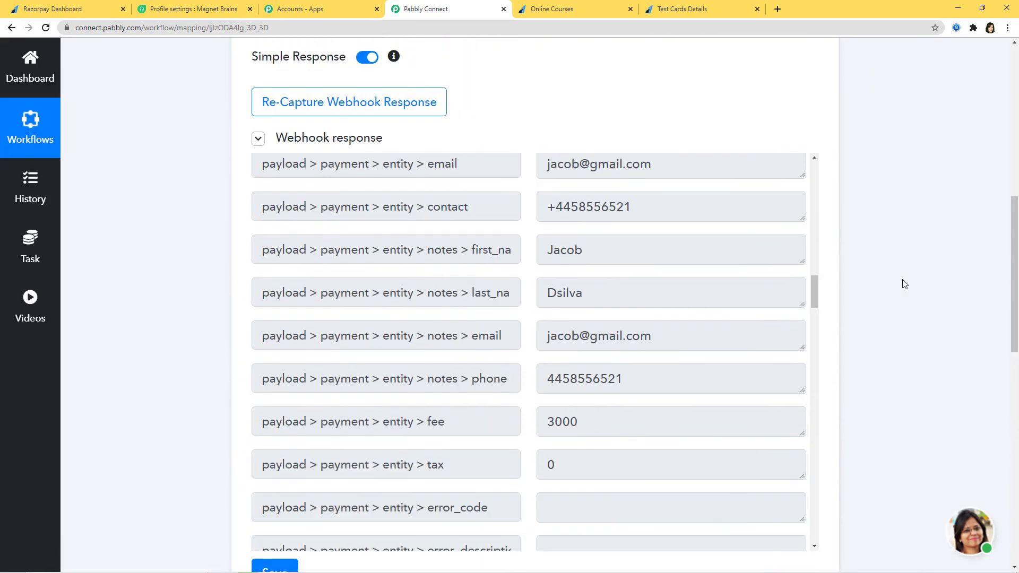
scroll(976, 325, "down", 10)
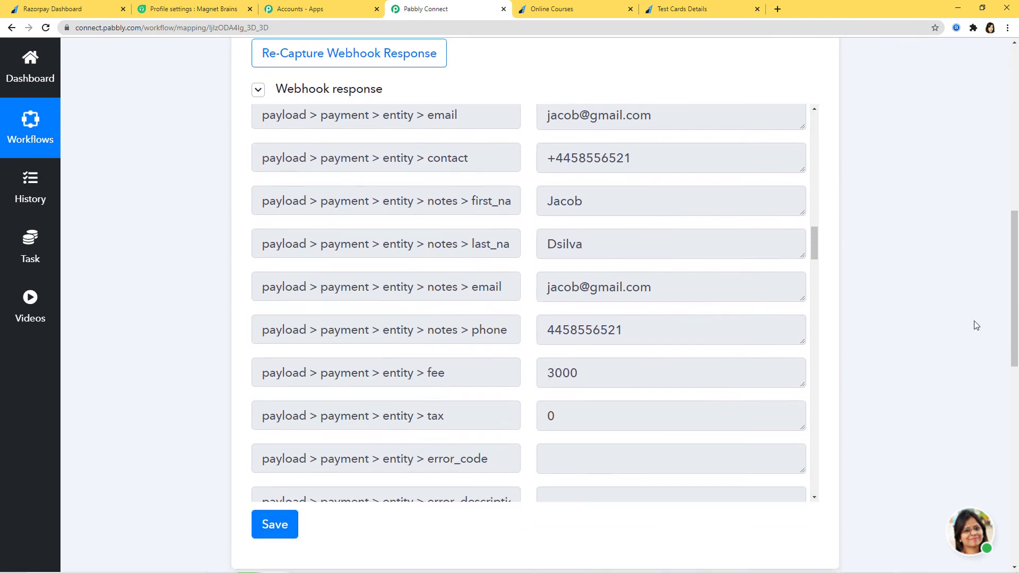
scroll(973, 325, "down", 1)
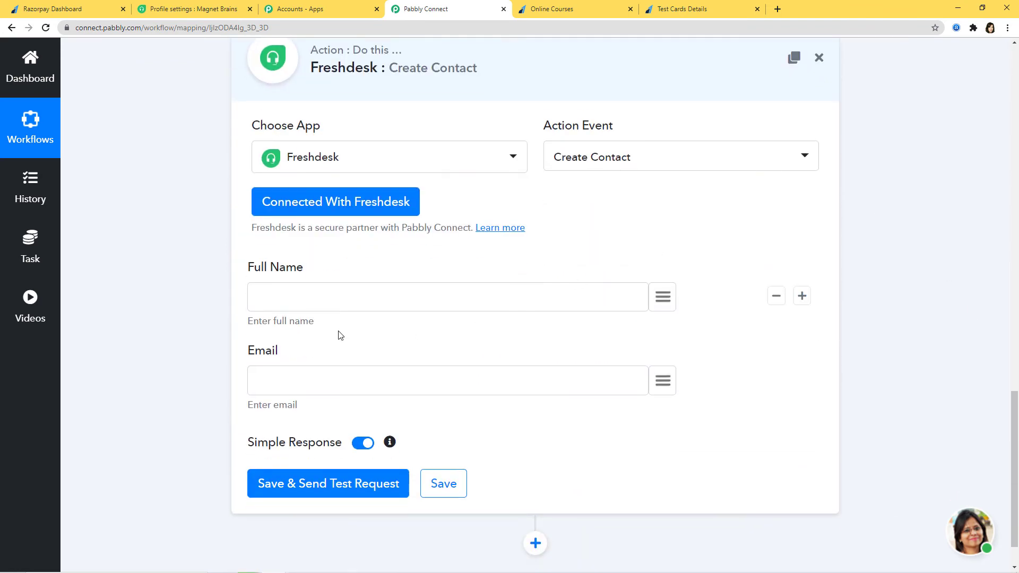
left_click(667, 301)
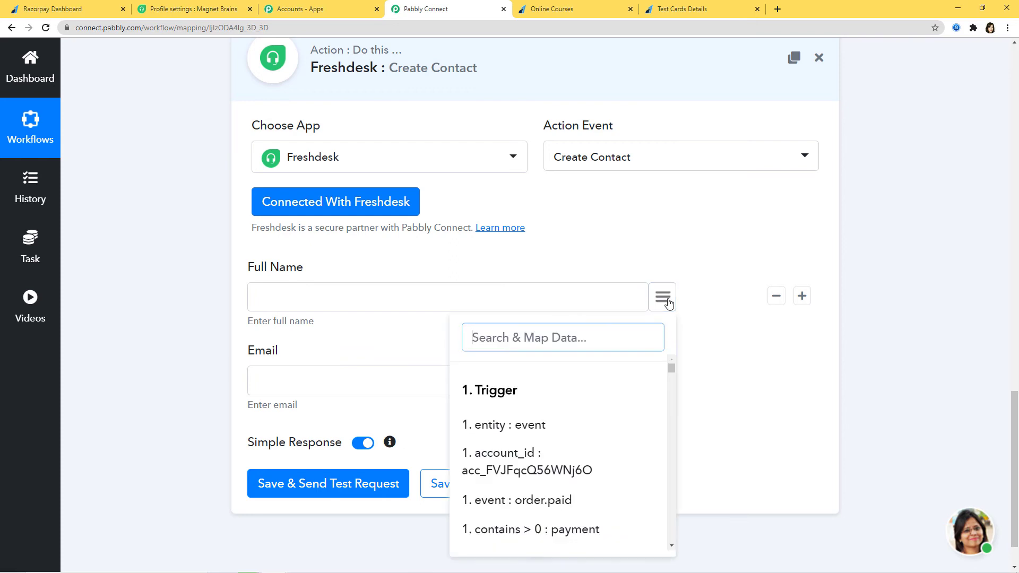
scroll(603, 423, "down", 3)
scroll(605, 425, "down", 6)
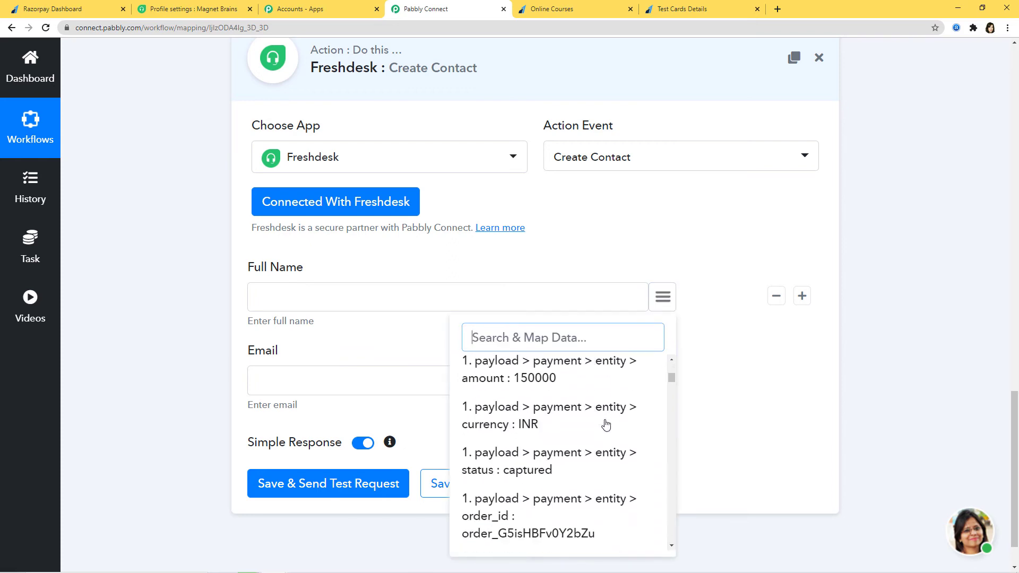
type("ja")
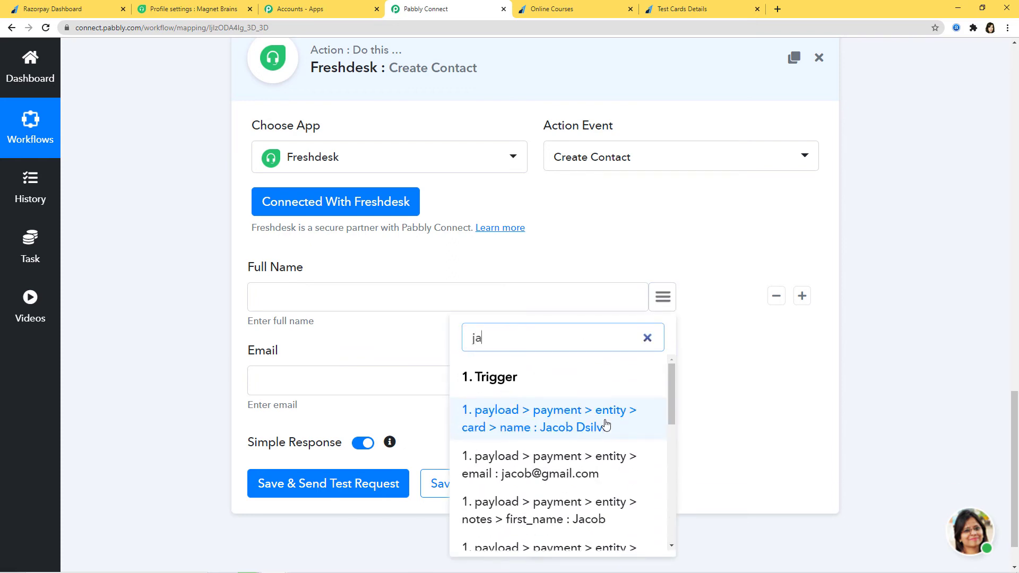
type("c")
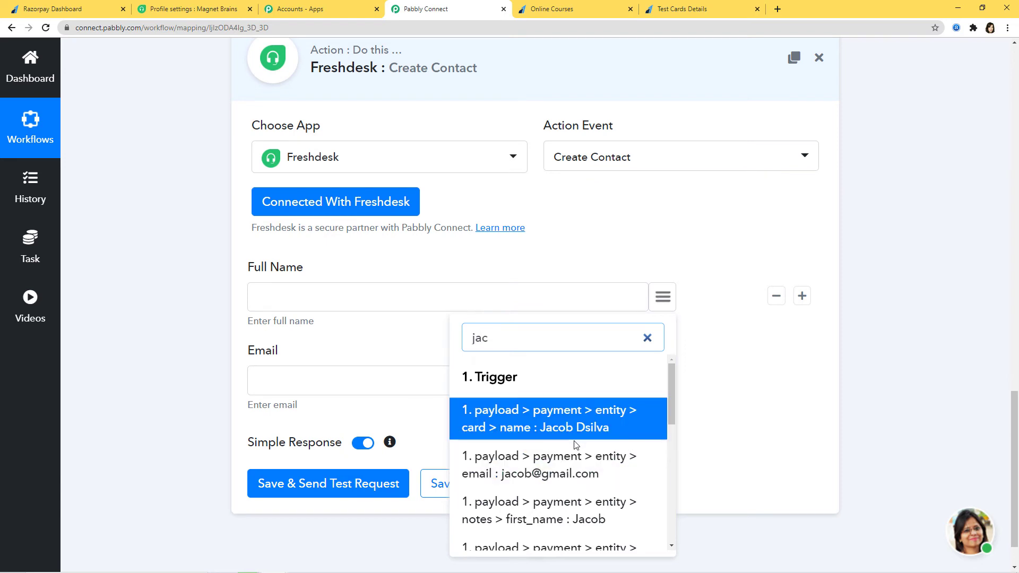
scroll(575, 446, "down", 1)
scroll(574, 445, "down", 1)
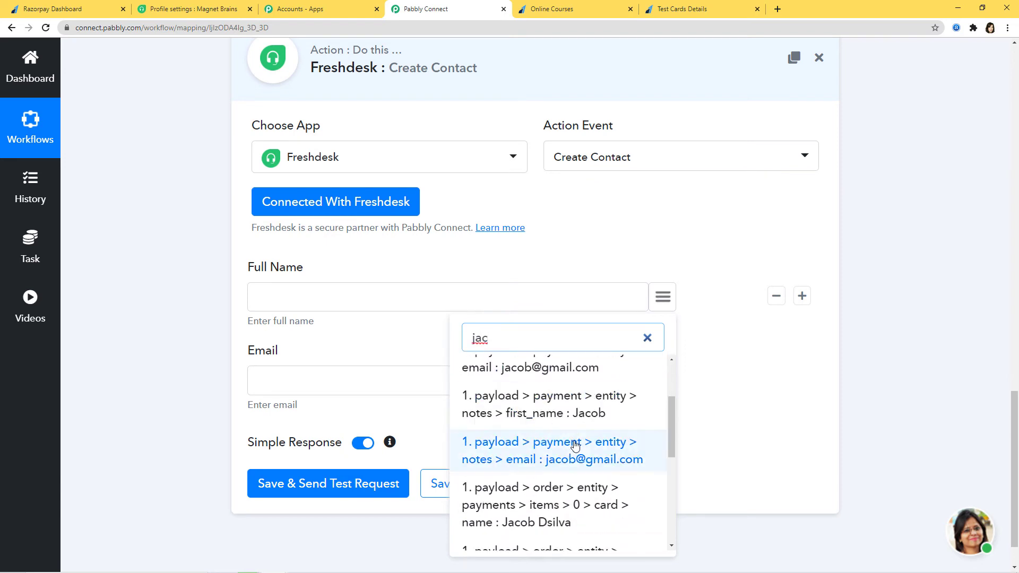
left_click(580, 416)
left_click(663, 302)
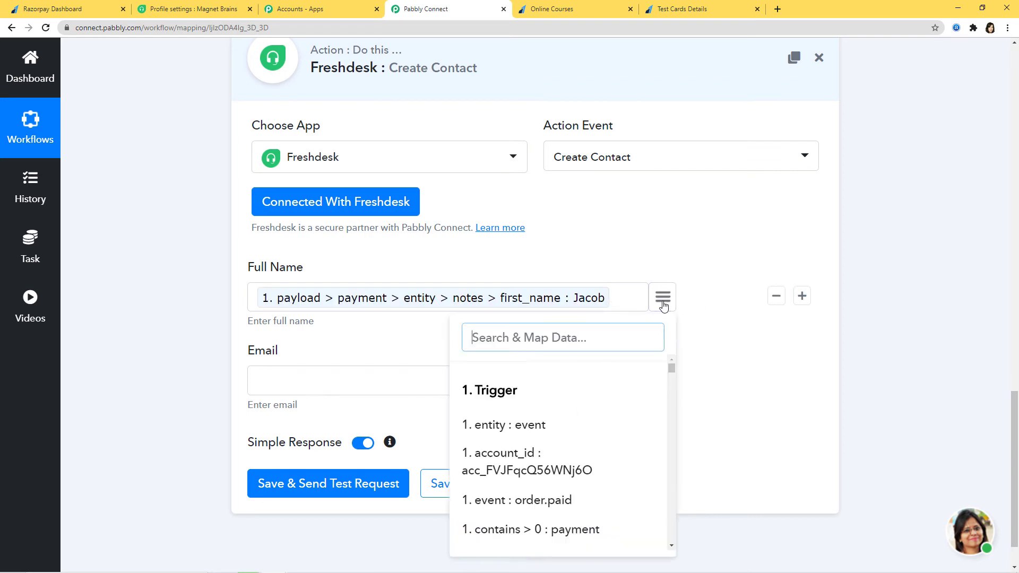
type("ds")
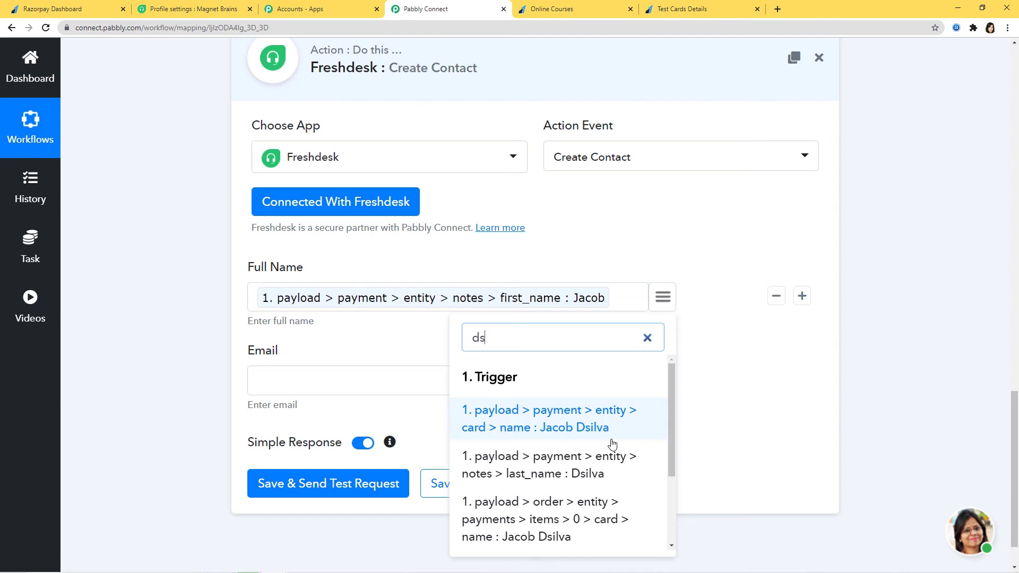
scroll(547, 451, "down", 1)
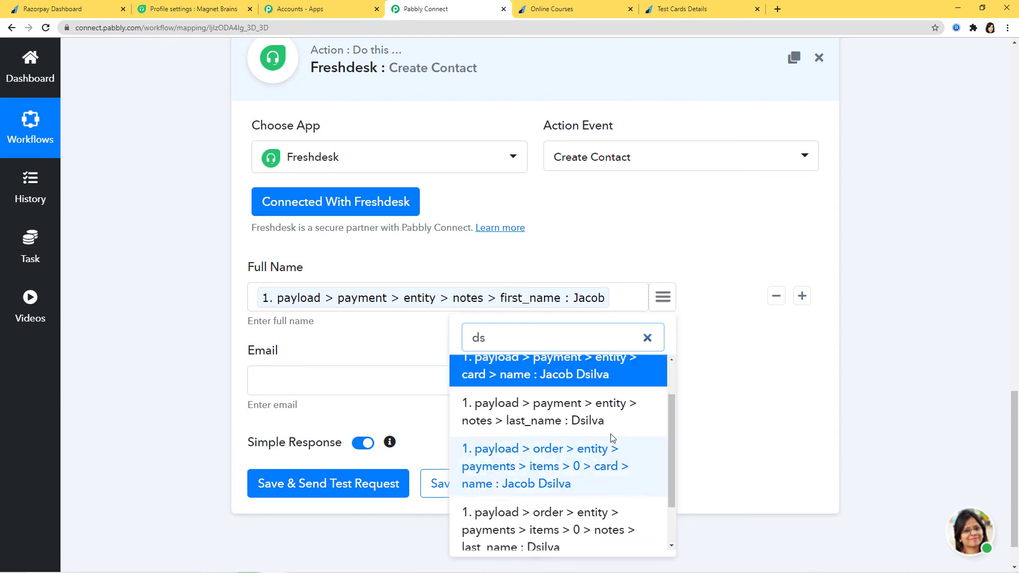
left_click(562, 421)
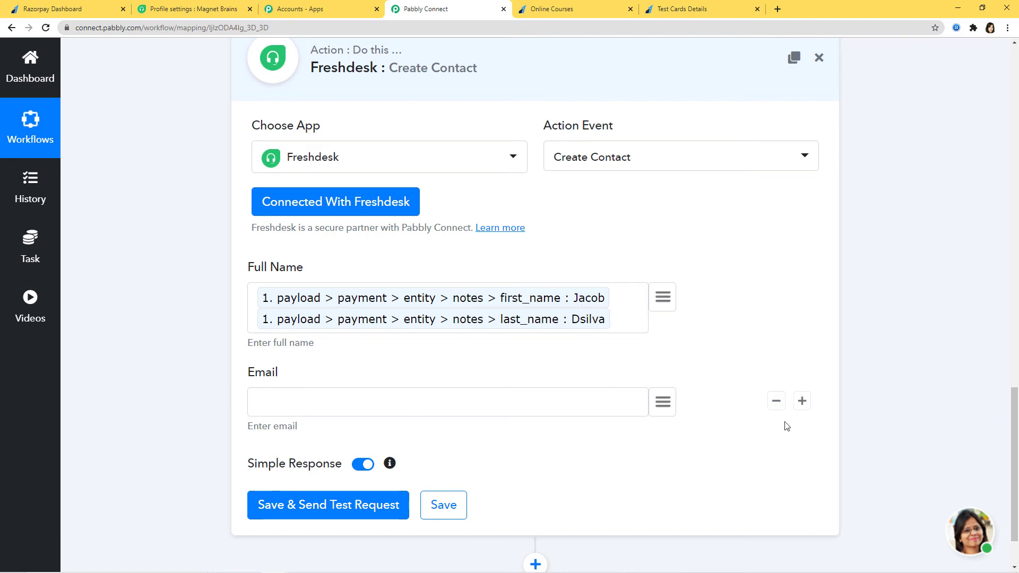
Map payment > entity > email into the Email field
left_click(663, 403)
type("e")
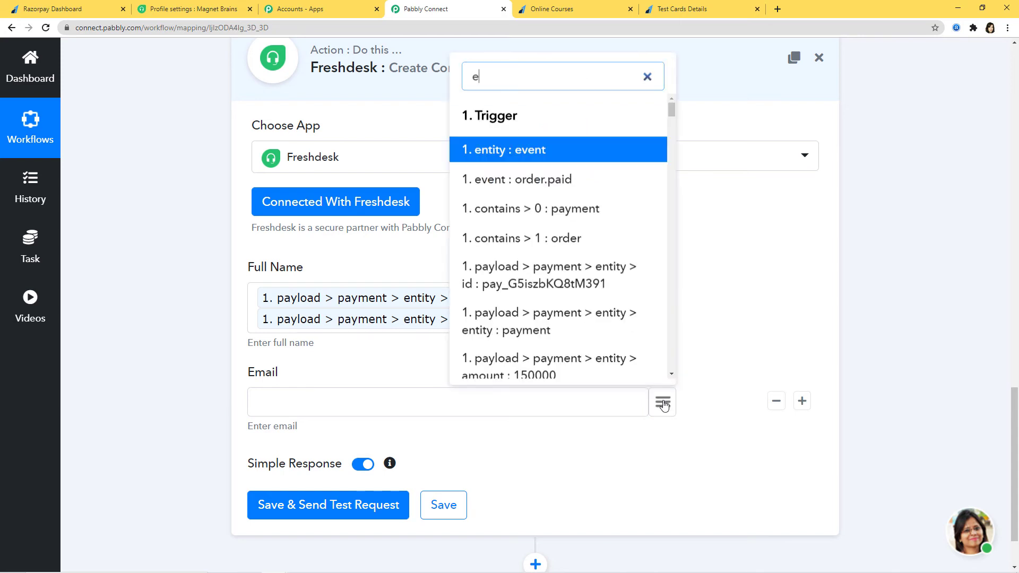
type("m")
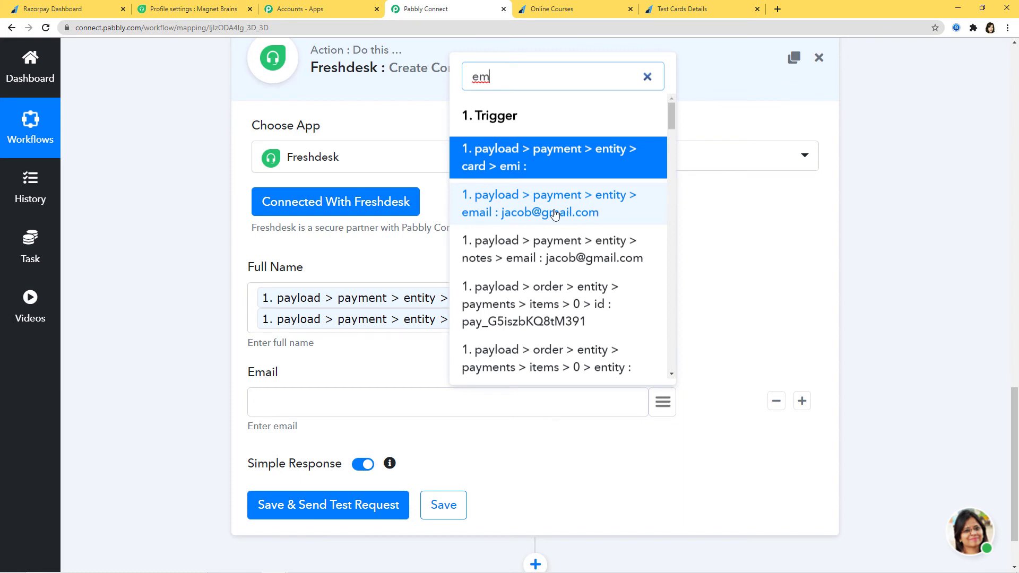
left_click(596, 215)
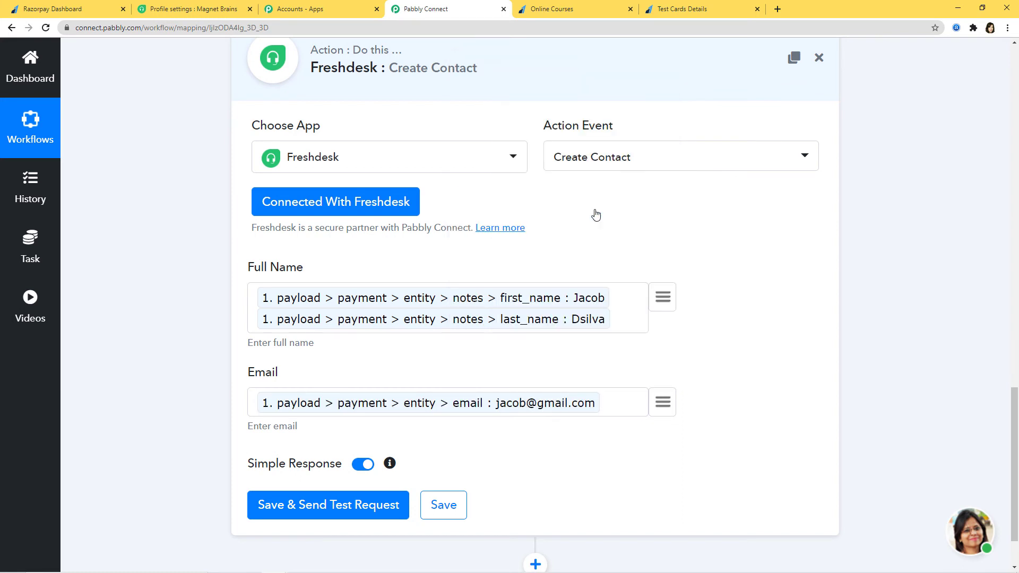
scroll(772, 401, "down", 1)
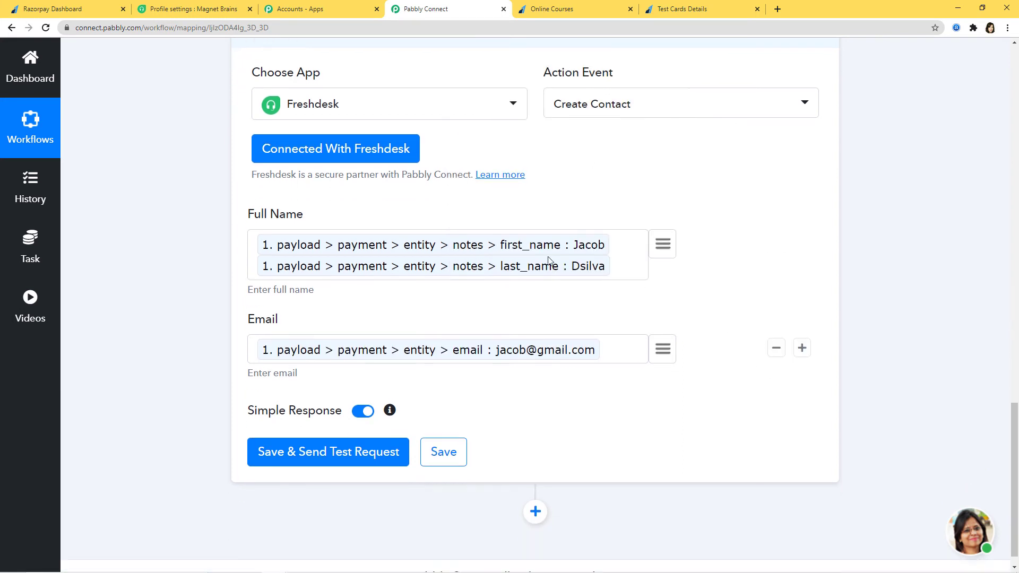
Send the Create Contact test request, check the API response, and save the action
left_click(339, 459)
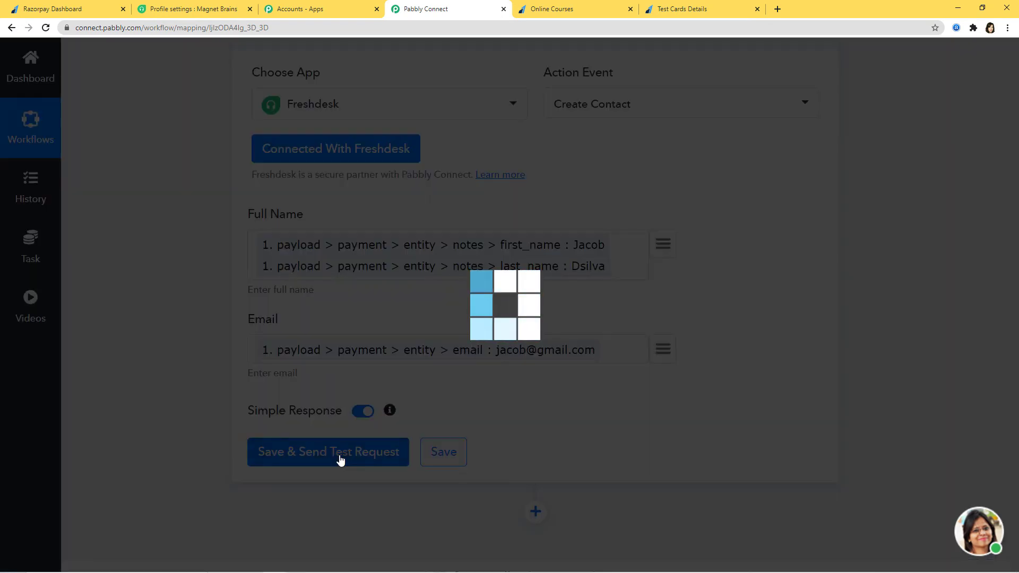
scroll(878, 381, "down", 3)
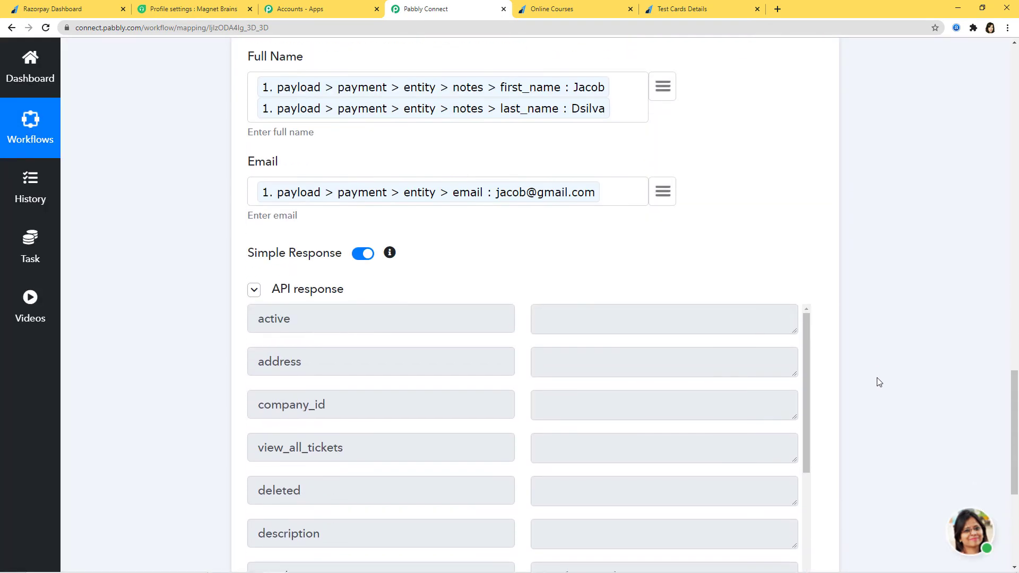
scroll(664, 405, "down", 5)
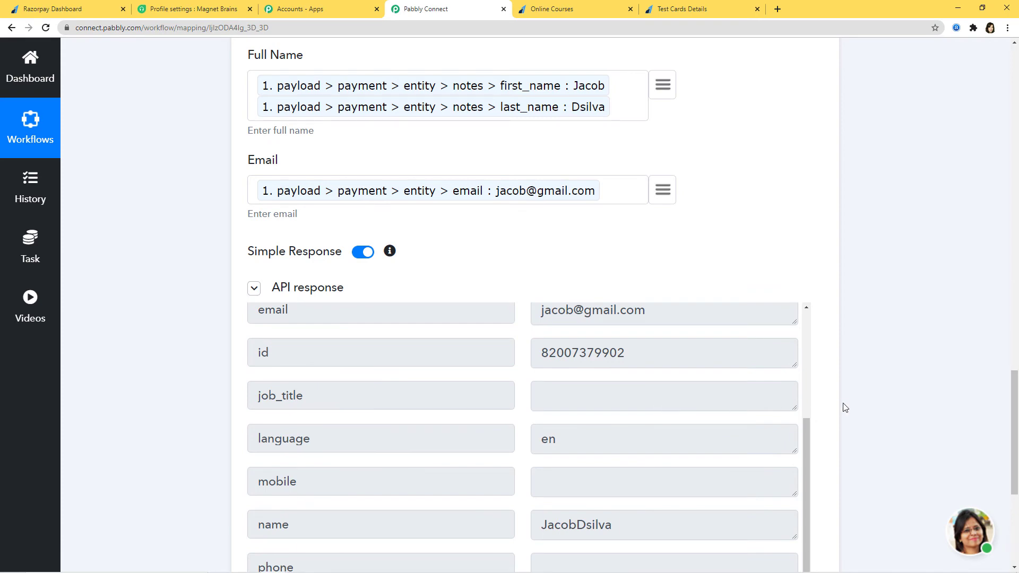
scroll(845, 407, "down", 5)
left_click(445, 457)
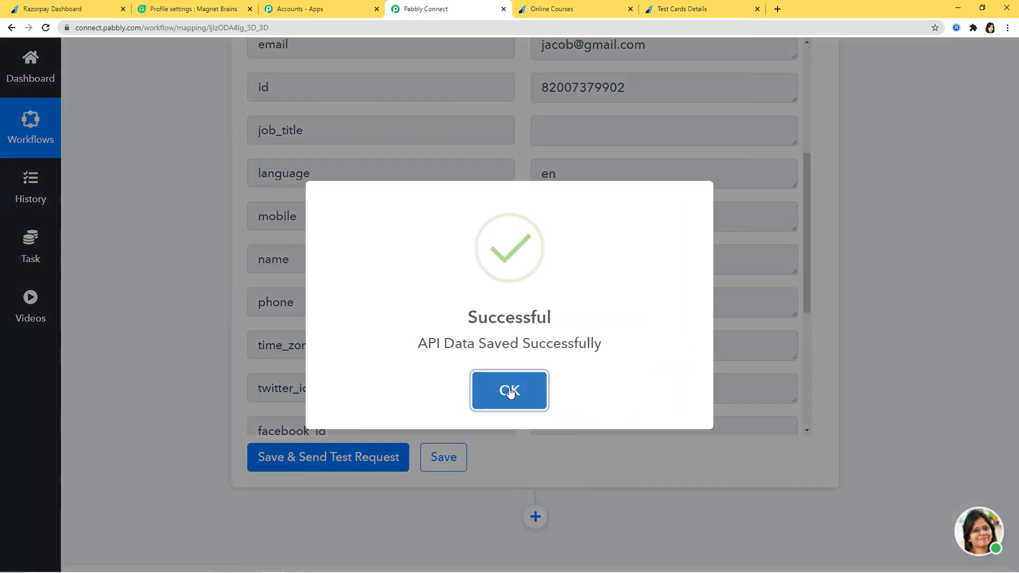
left_click(508, 391)
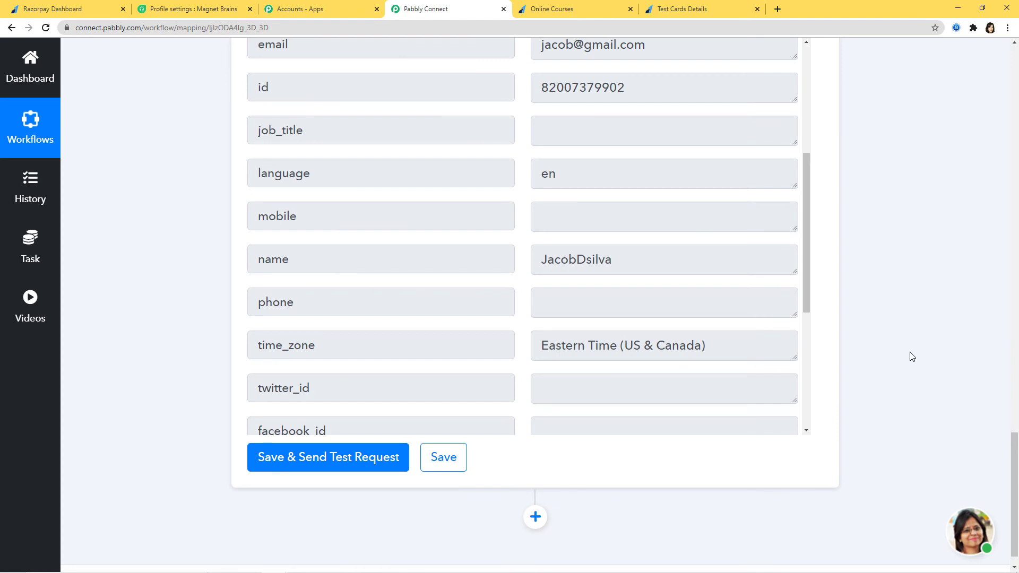
left_click(185, 9)
Search Freshdesk Contacts for the new contact's name and open its page to verify it
mouse_move(25, 197)
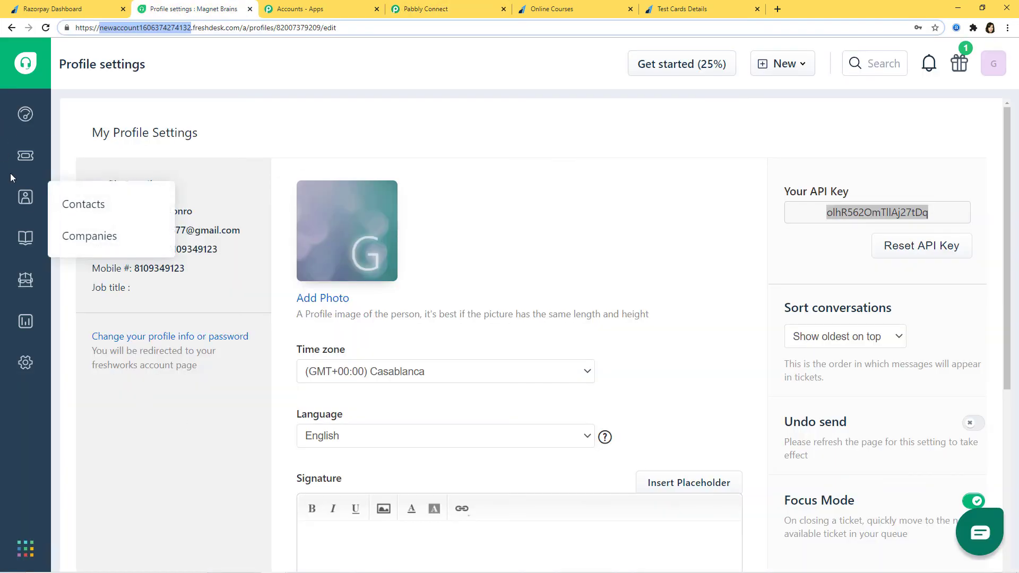
left_click(72, 204)
left_click(260, 110)
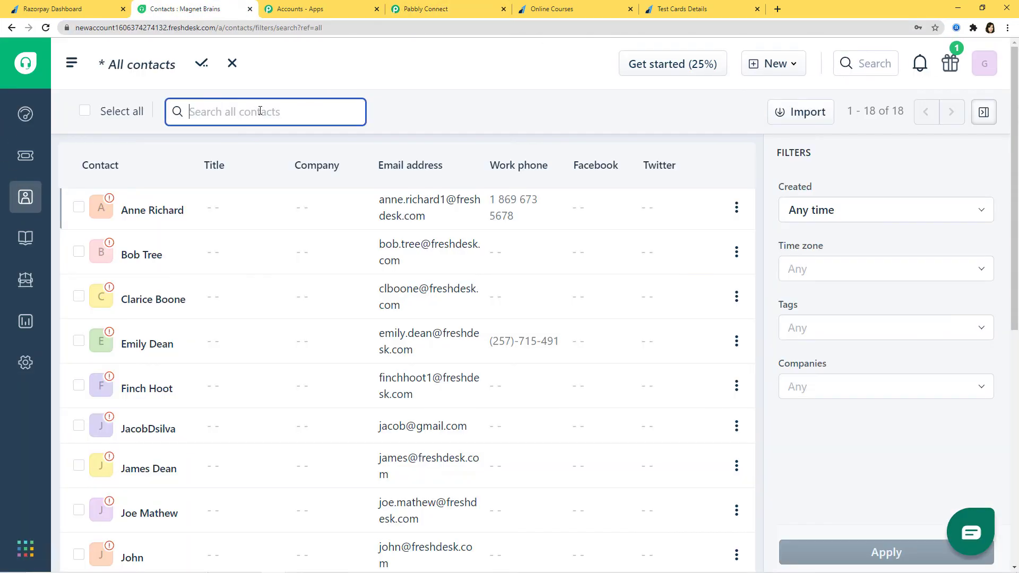
type("Jac")
left_click(253, 174)
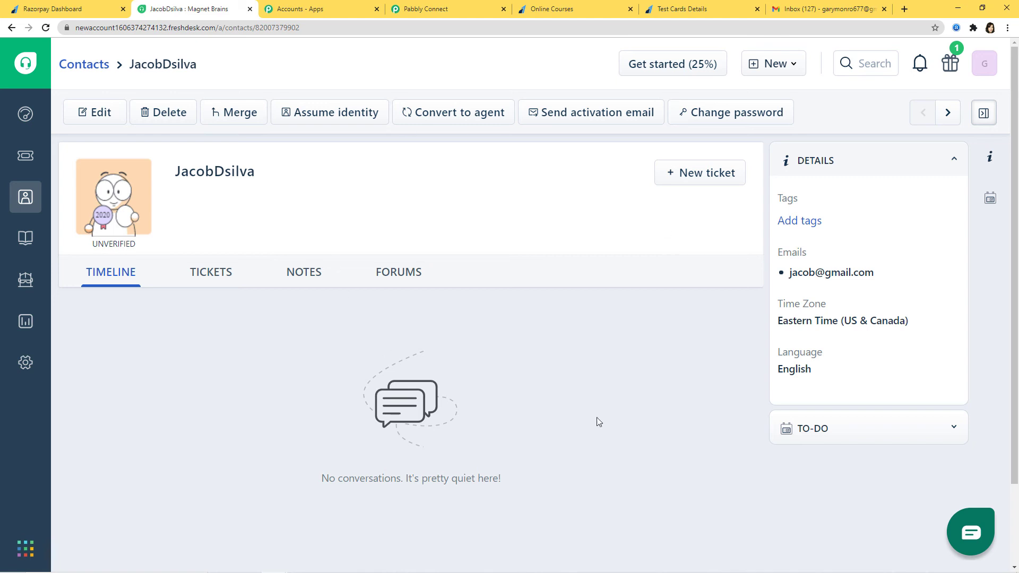
left_click(70, 10)
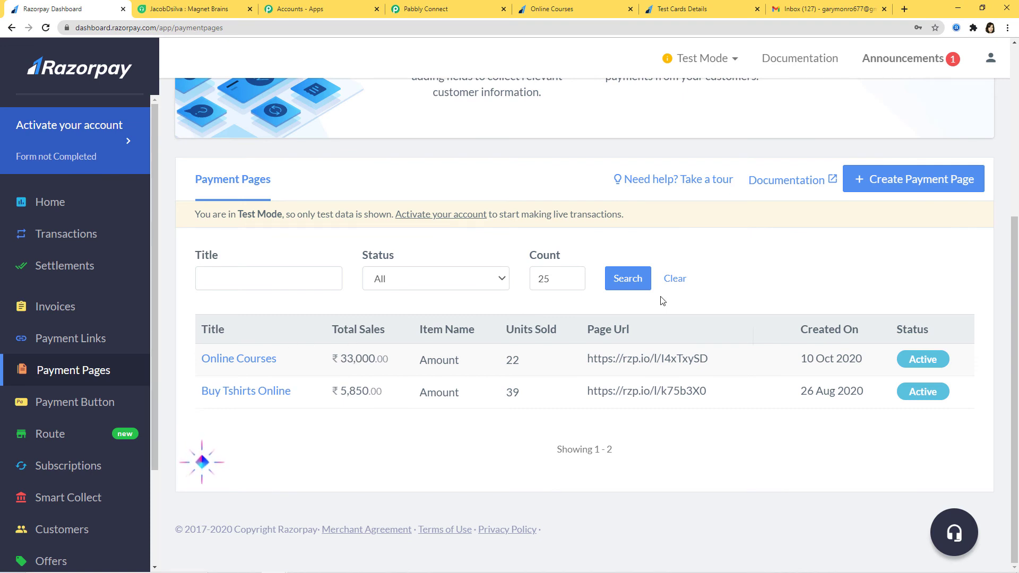
Open the copied Online Courses payment page link in a new browser tab
left_click(725, 360)
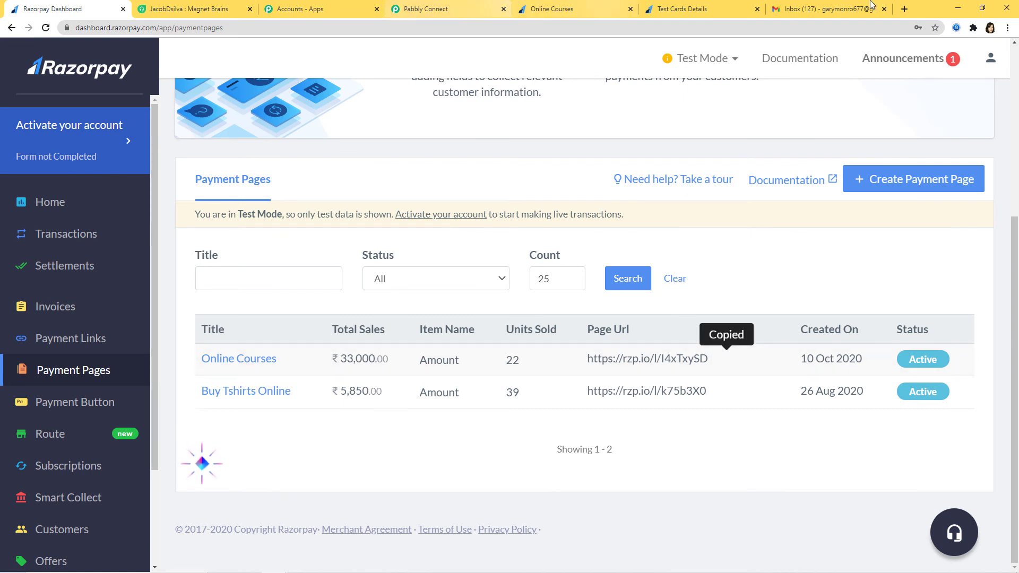
left_click(903, 10)
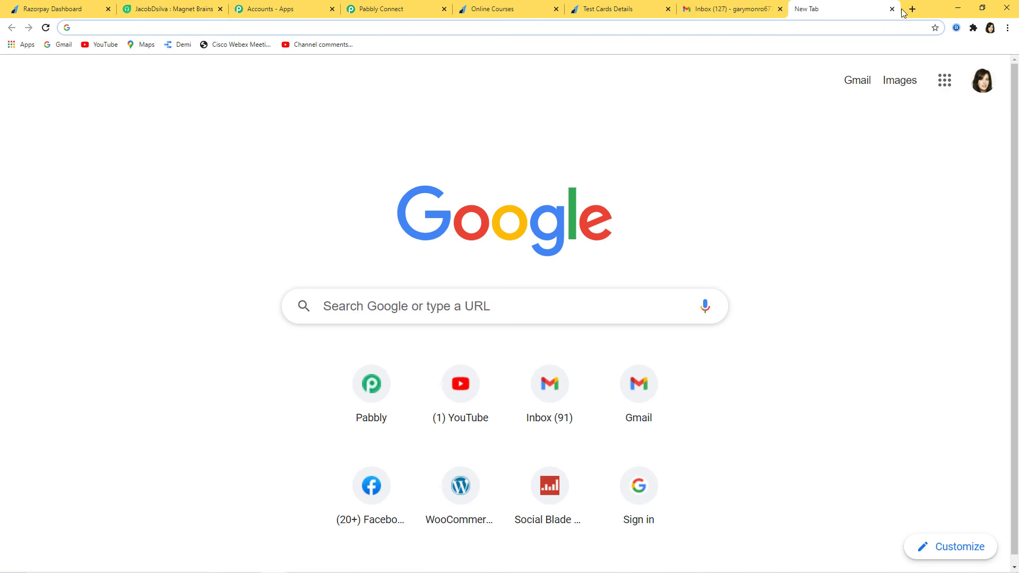
key("ctrl+v")
key("Return")
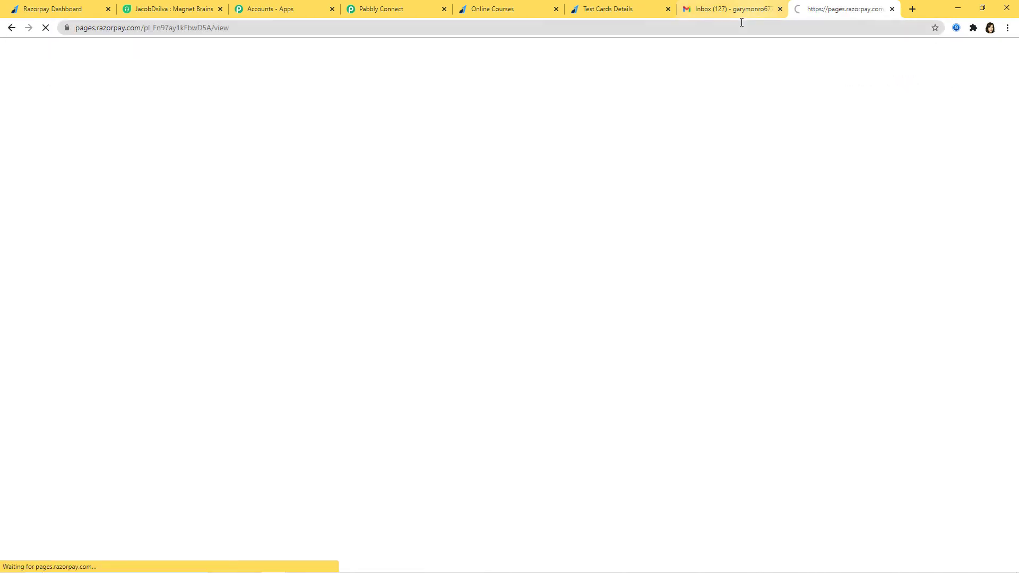
scroll(706, 242, "down", 1)
Enter the buyer's first and last name, e-mail and phone, then proceed to pay ₹1,500
left_click(706, 234)
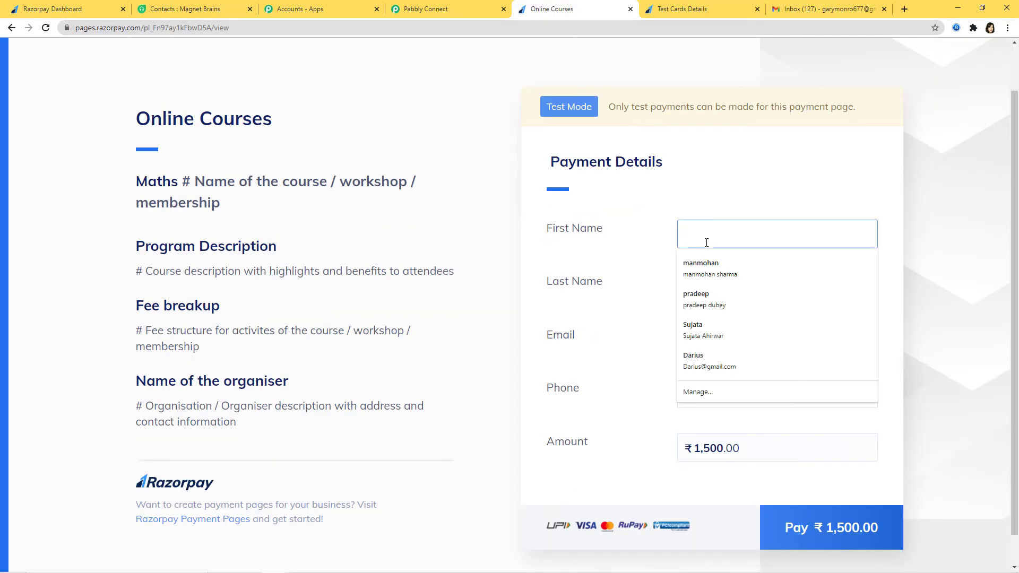
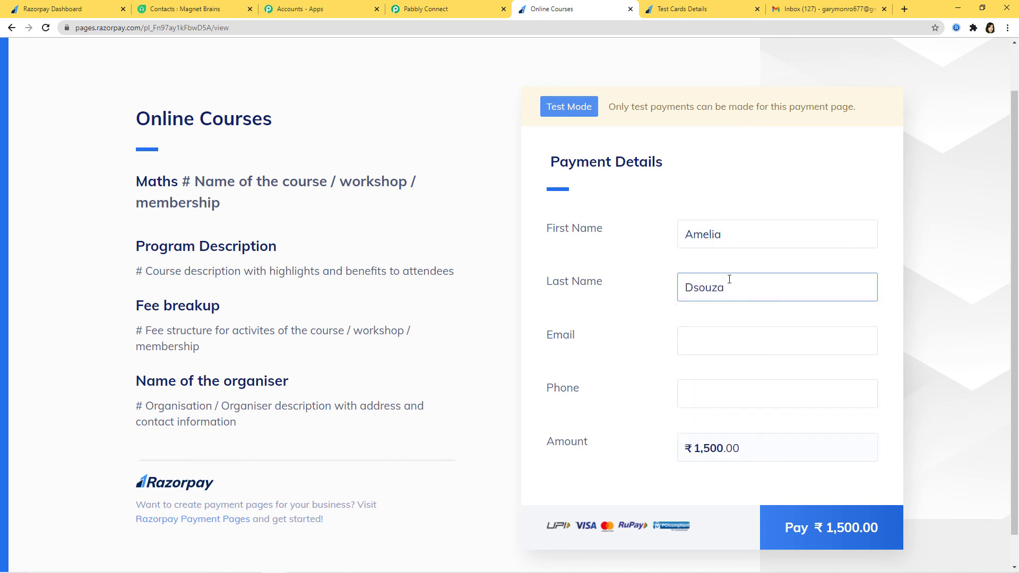
left_click(732, 332)
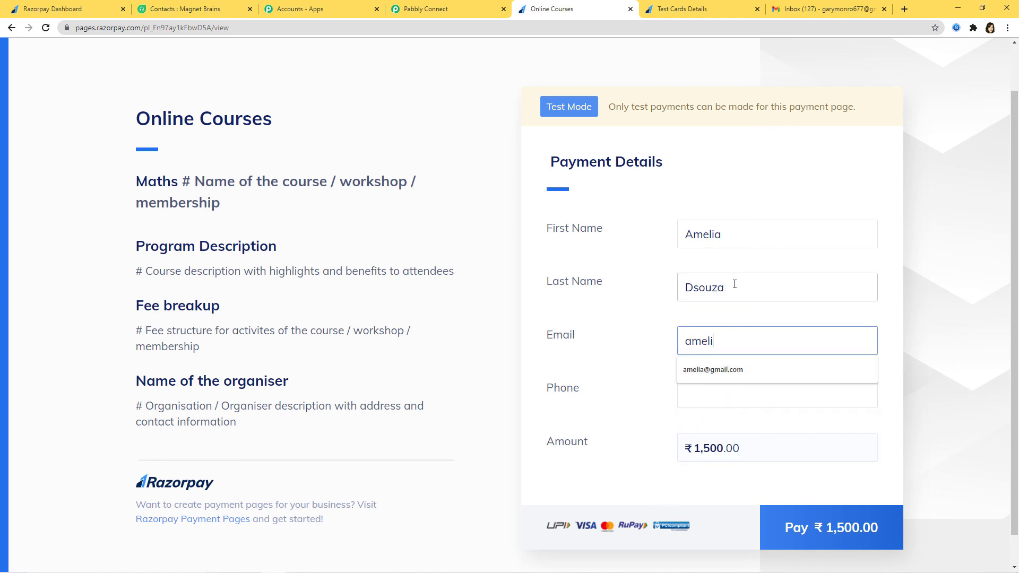
left_click(763, 393)
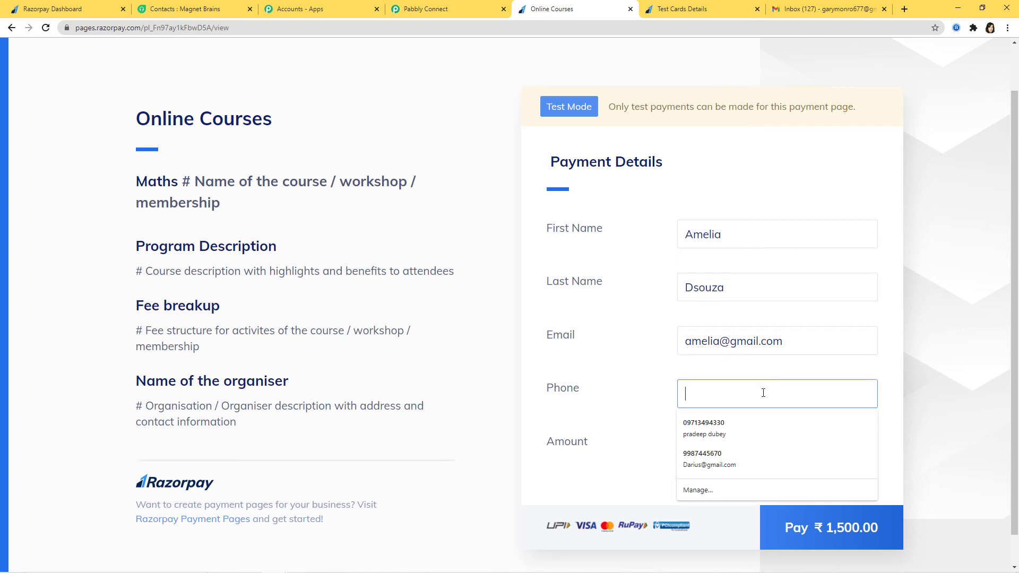
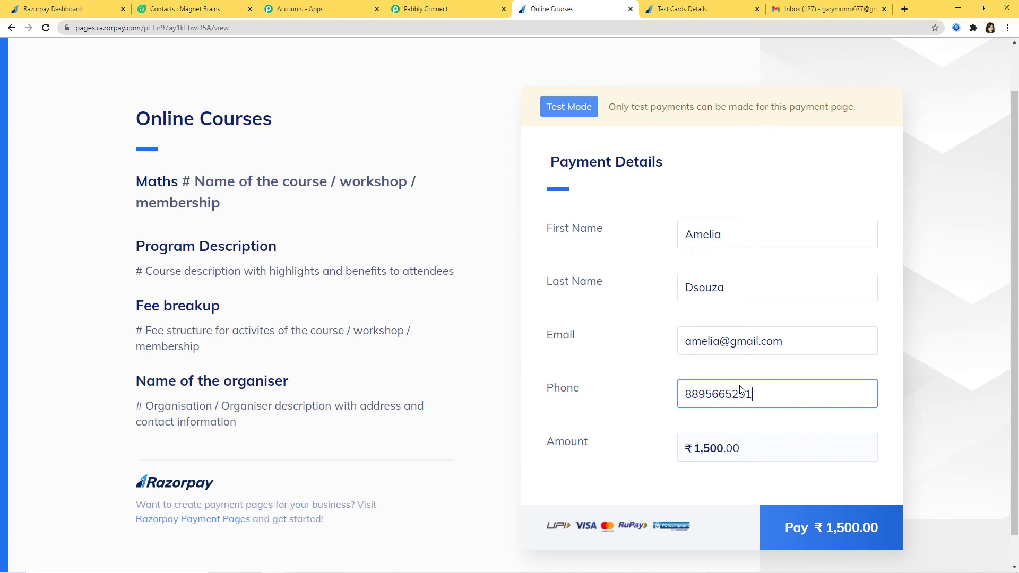
left_click(803, 528)
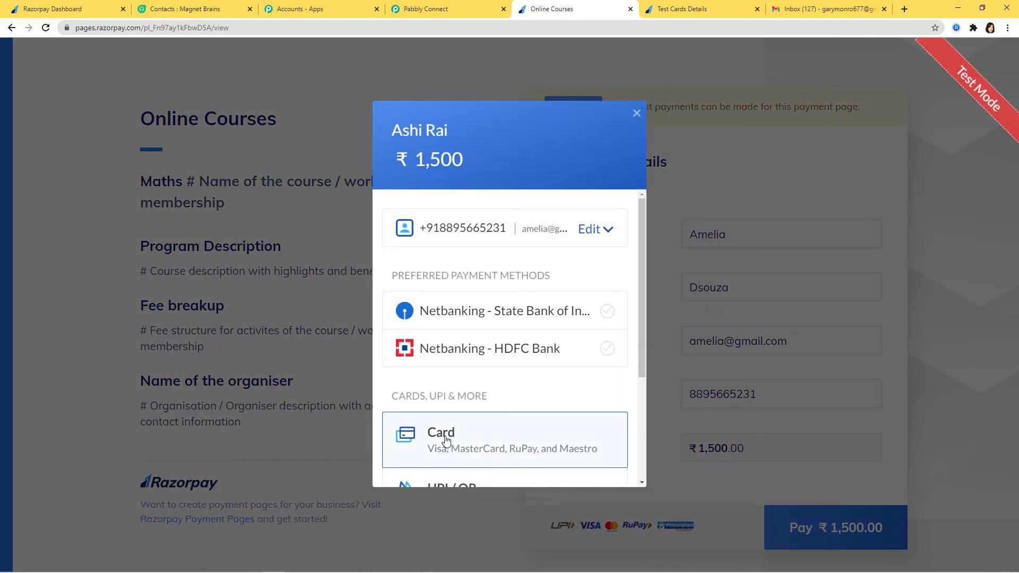
Choose card payment and paste the Visa test card number copied from the Test Cards page
left_click(446, 440)
left_click(684, 9)
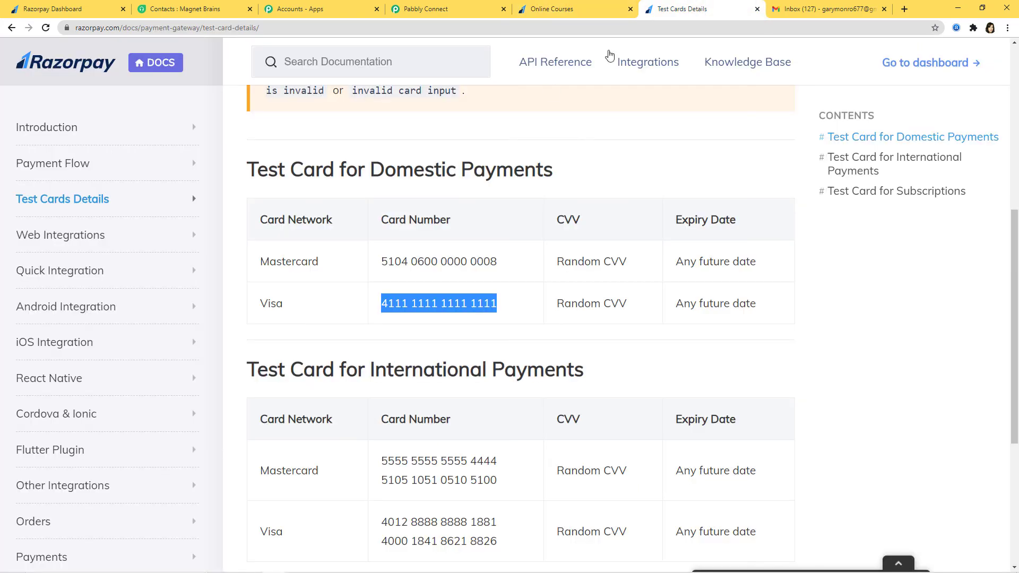
right_click(435, 300)
left_click(455, 304)
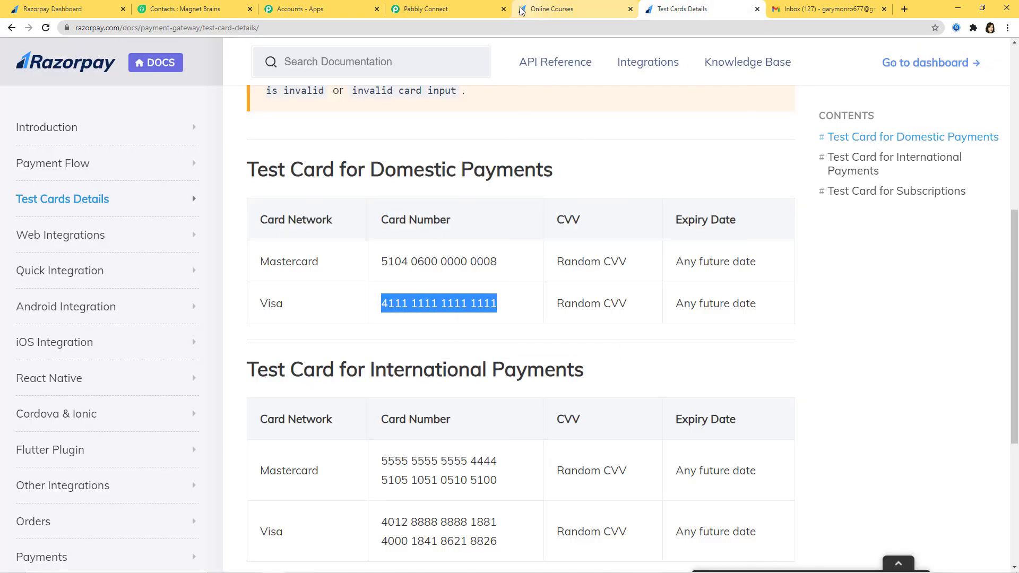
left_click(549, 13)
key("ctrl+v")
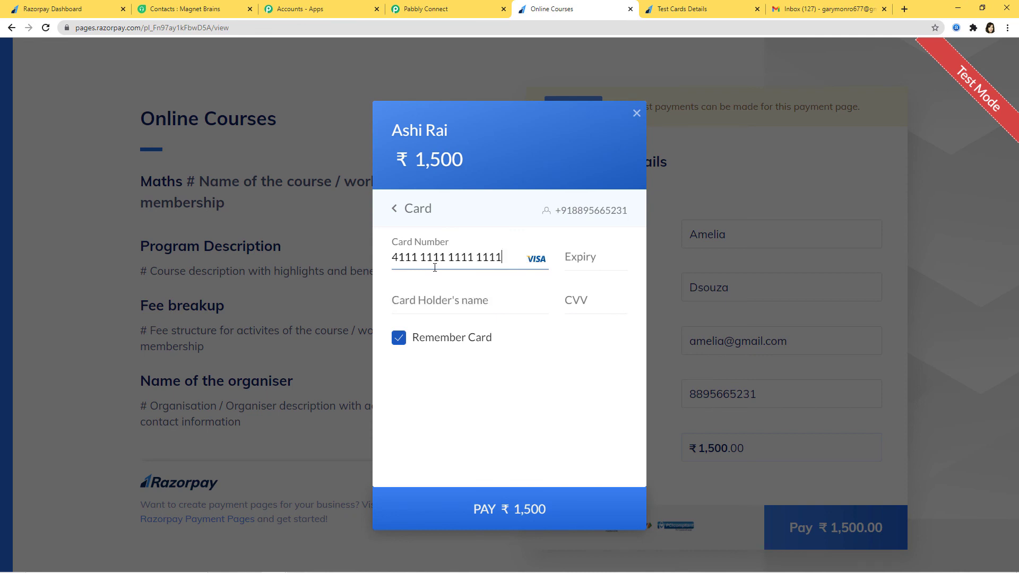
Enter expiry 02/35, the card holder's name and CVV, pay, and approve the demo bank payment as successful
type("0235")
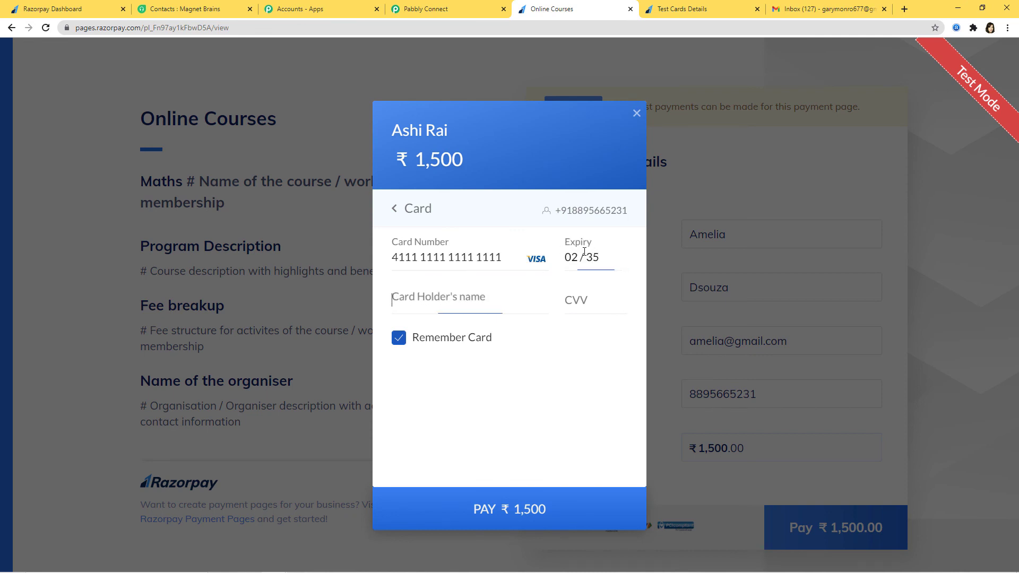
left_click(487, 297)
type("Amelia")
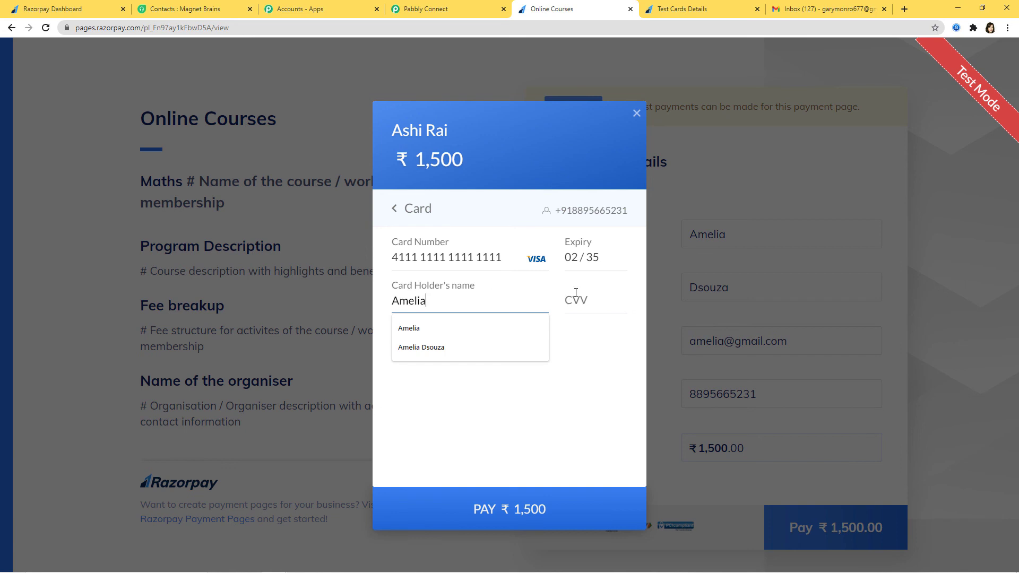
left_click(577, 295)
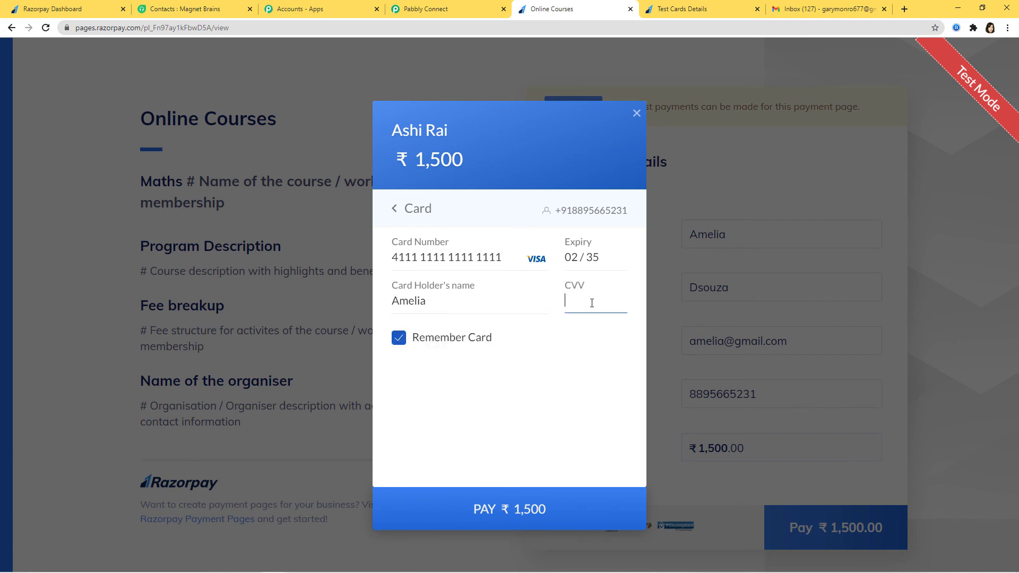
left_click(487, 526)
left_click(556, 420)
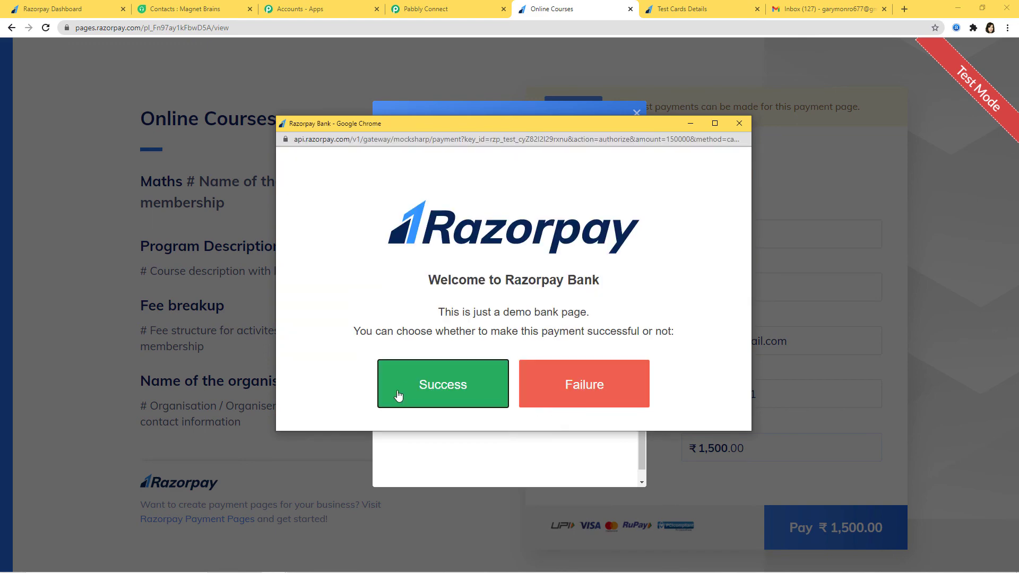
left_click(399, 396)
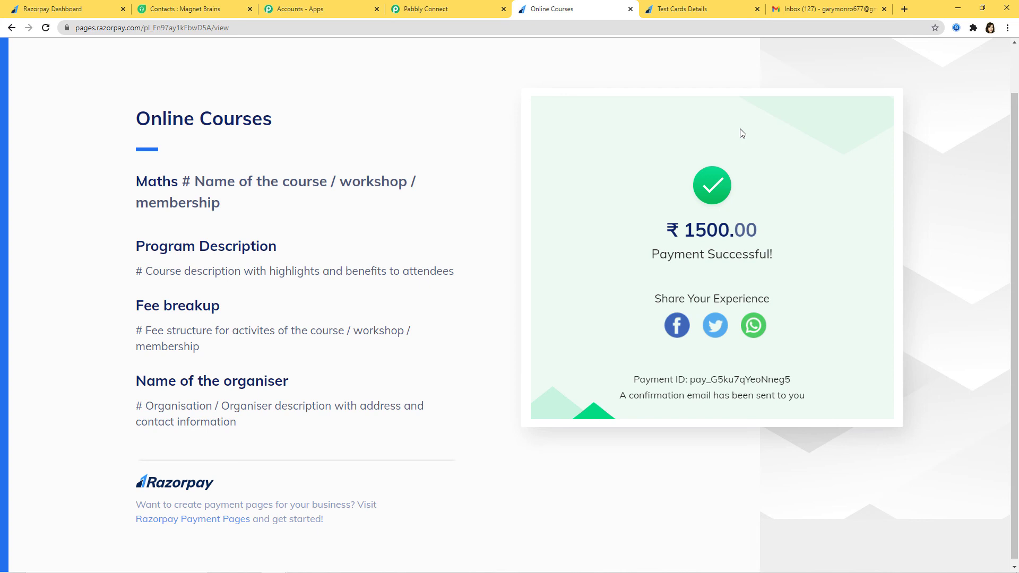
left_click(179, 10)
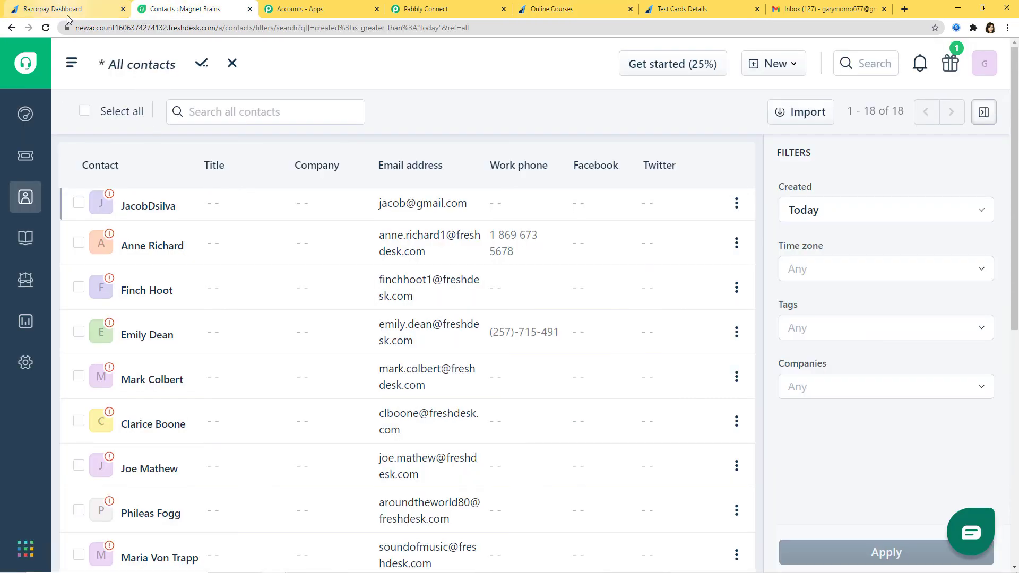
Refresh Freshdesk contacts, search the test buyer's name, and open their new contact record
left_click(45, 27)
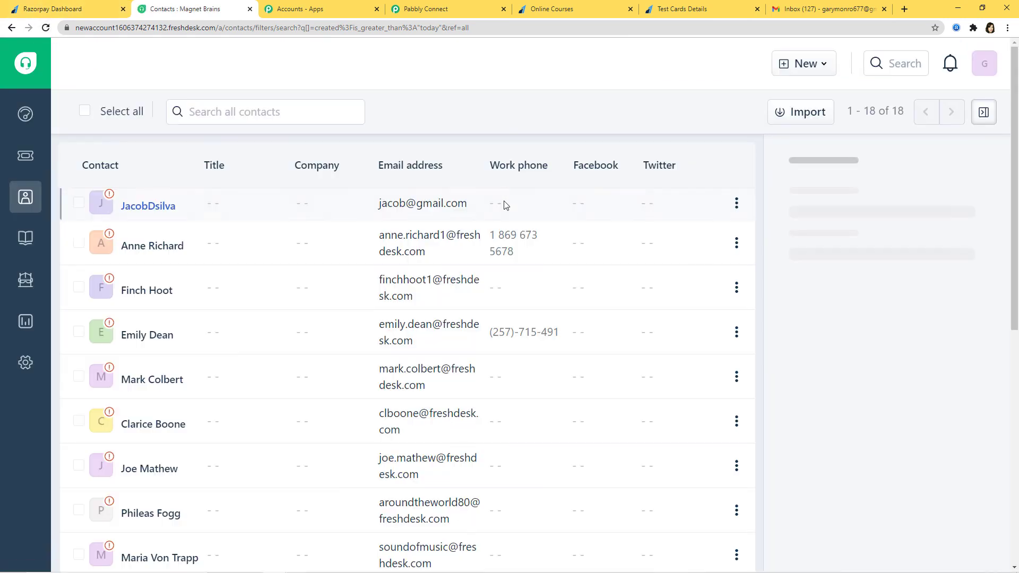
left_click(254, 115)
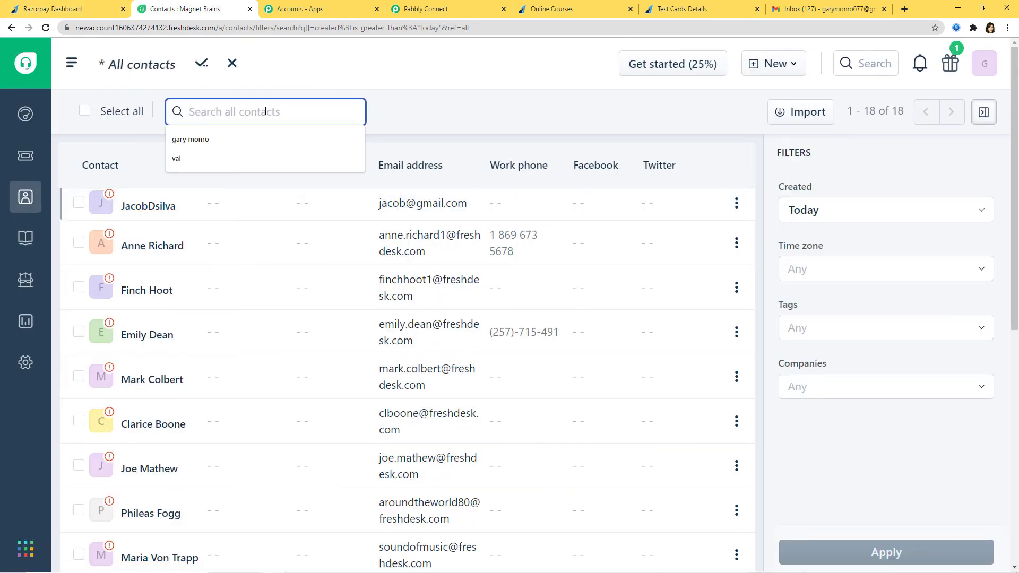
type("am")
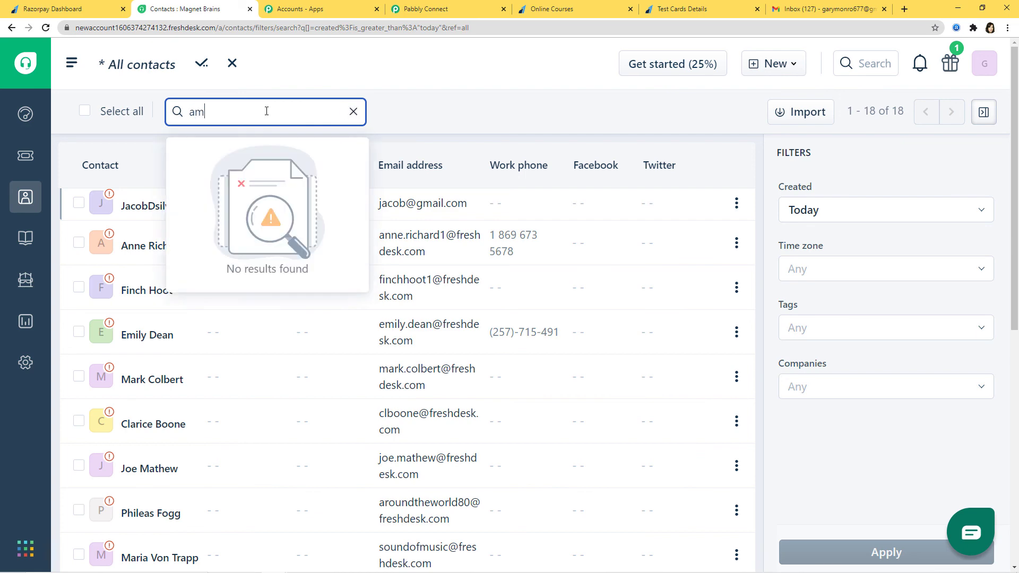
type("el")
left_click(265, 170)
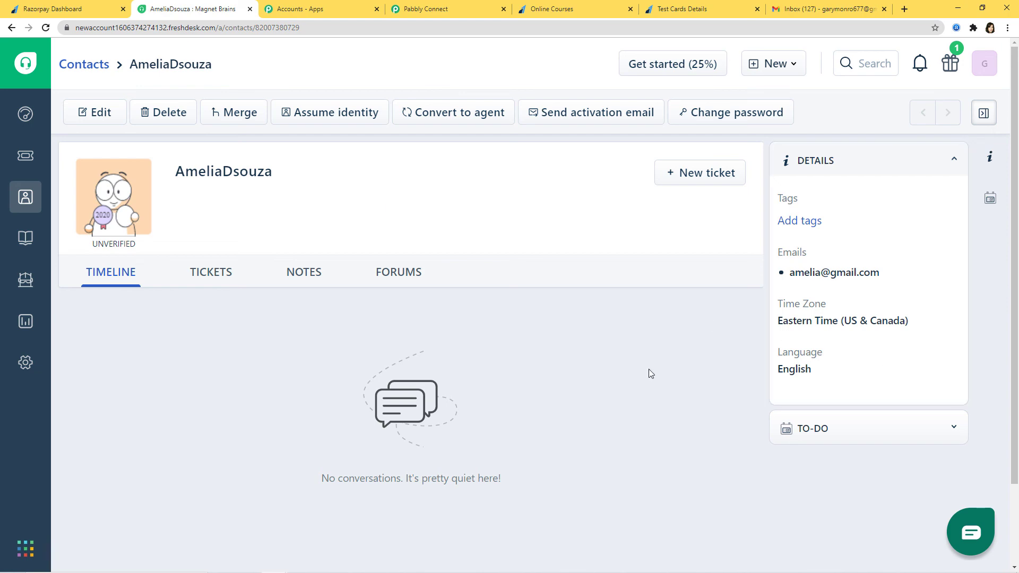
Back in Pabbly Connect, collapse the Razorpay Order Paid trigger to show the workflow overview
left_click(451, 9)
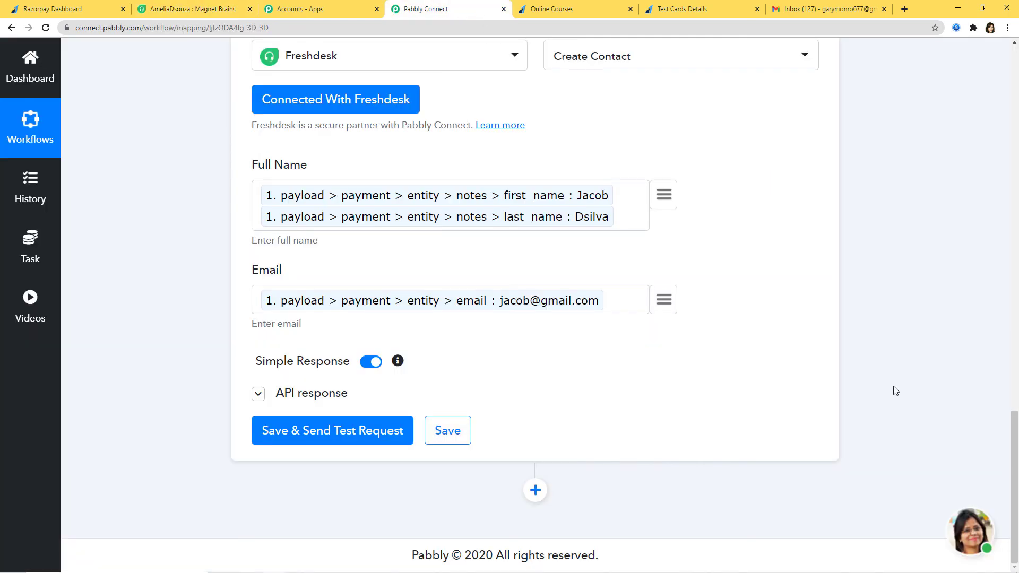
scroll(902, 385, "up", 4)
scroll(908, 382, "up", 3)
scroll(914, 410, "up", 10)
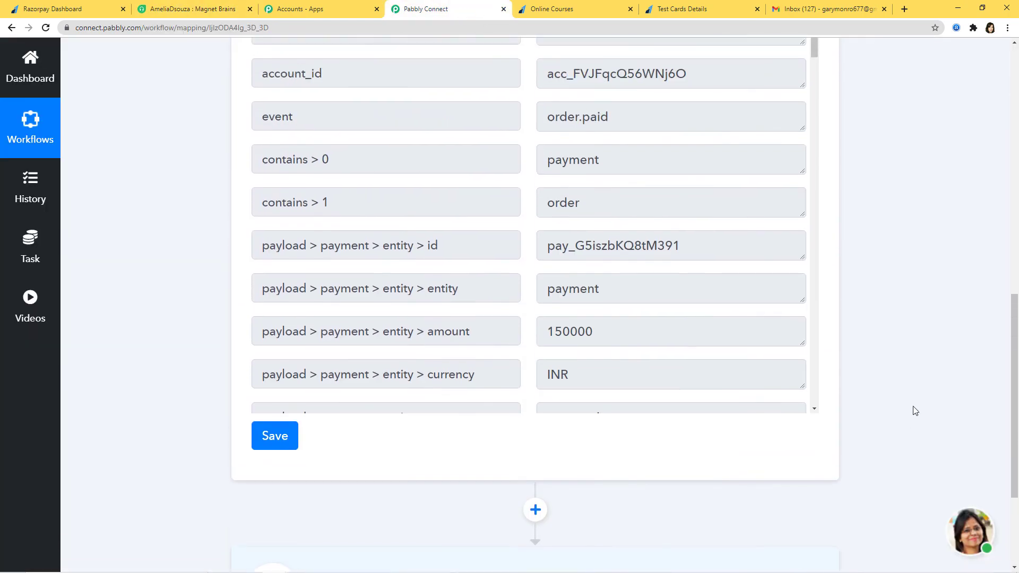
scroll(919, 403, "up", 5)
left_click(711, 271)
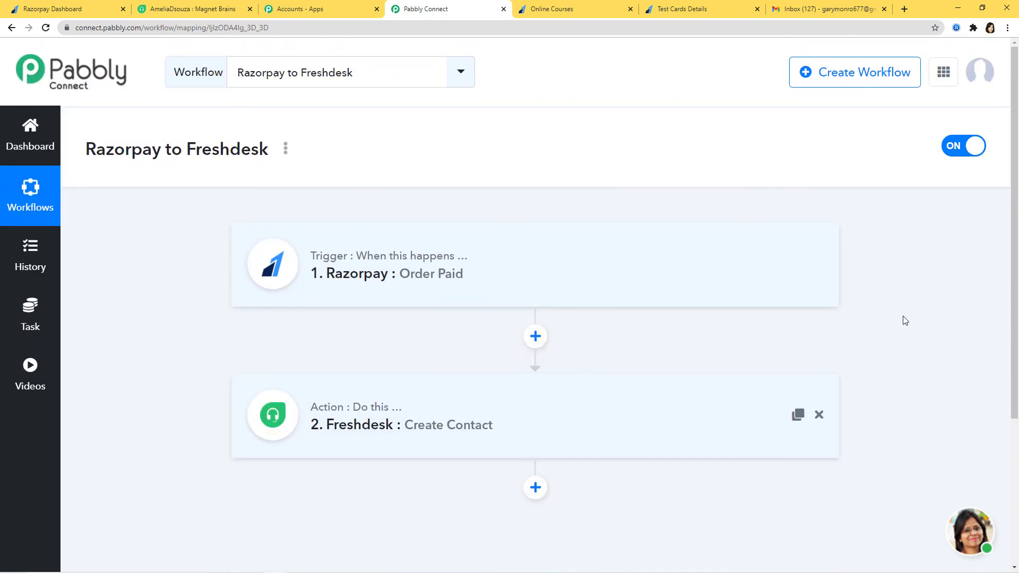